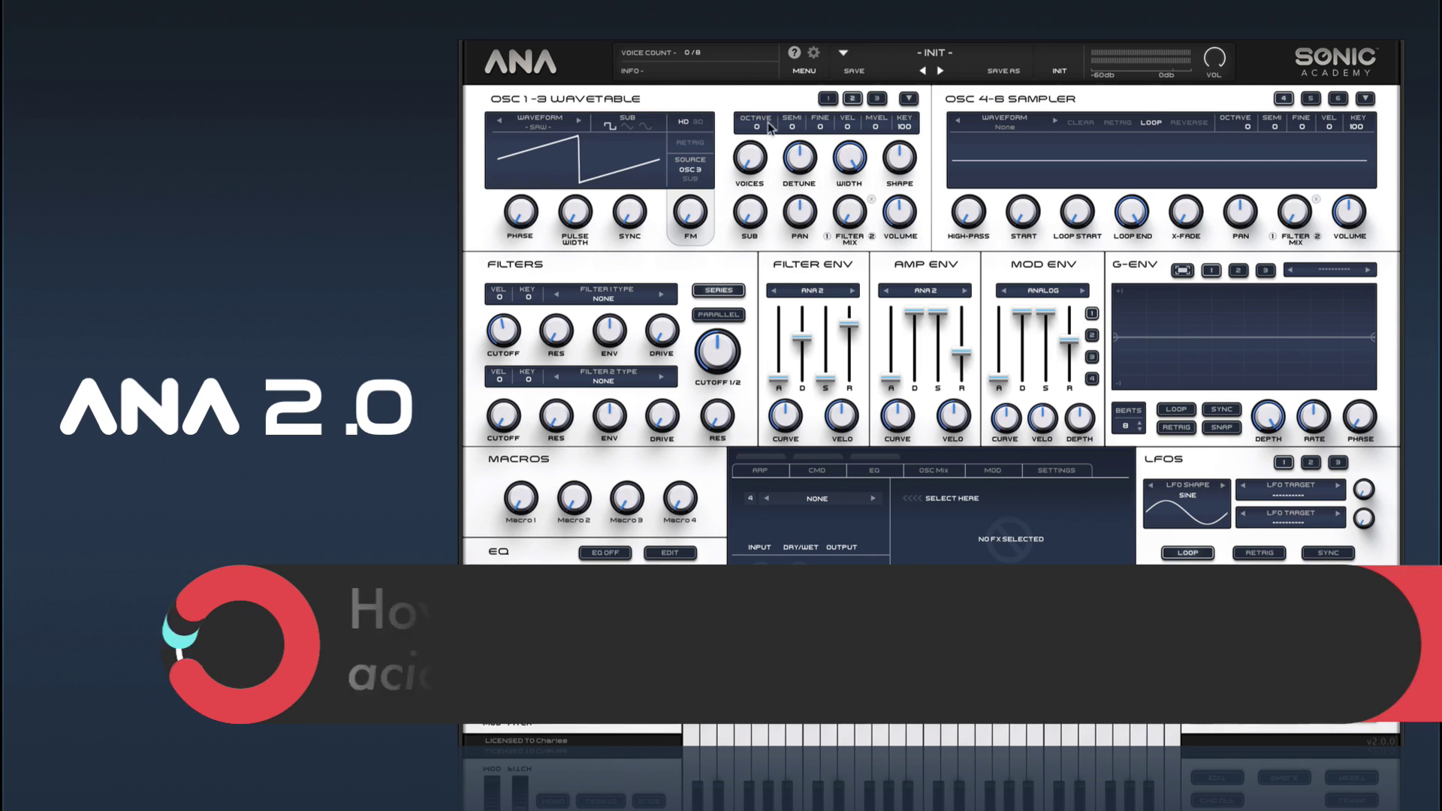
Load the analog Saw TB waveform into oscillator 2 and return to the main synth view
left_click(549, 128)
left_click_drag(922, 375, 921, 481)
left_click(816, 520)
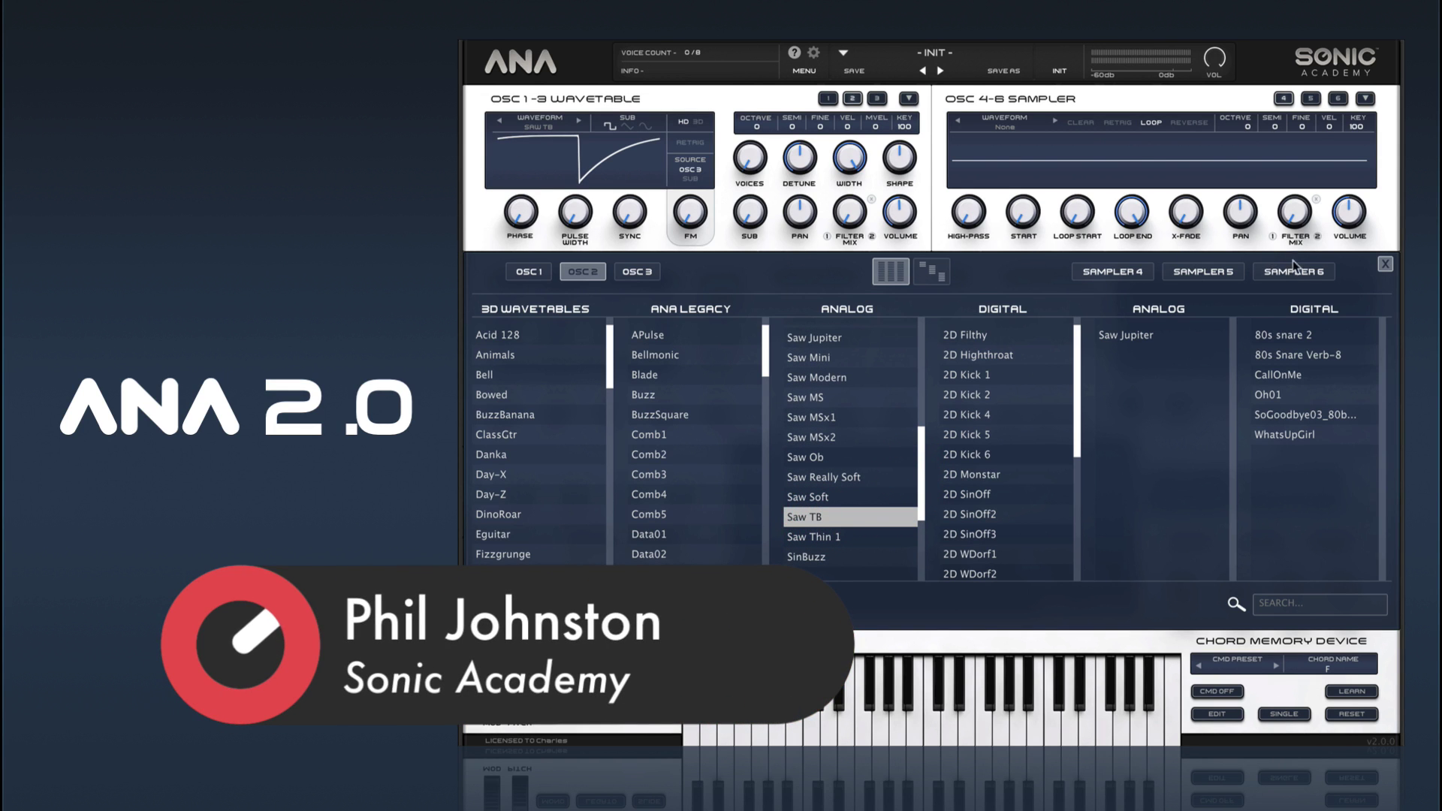
left_click(1385, 265)
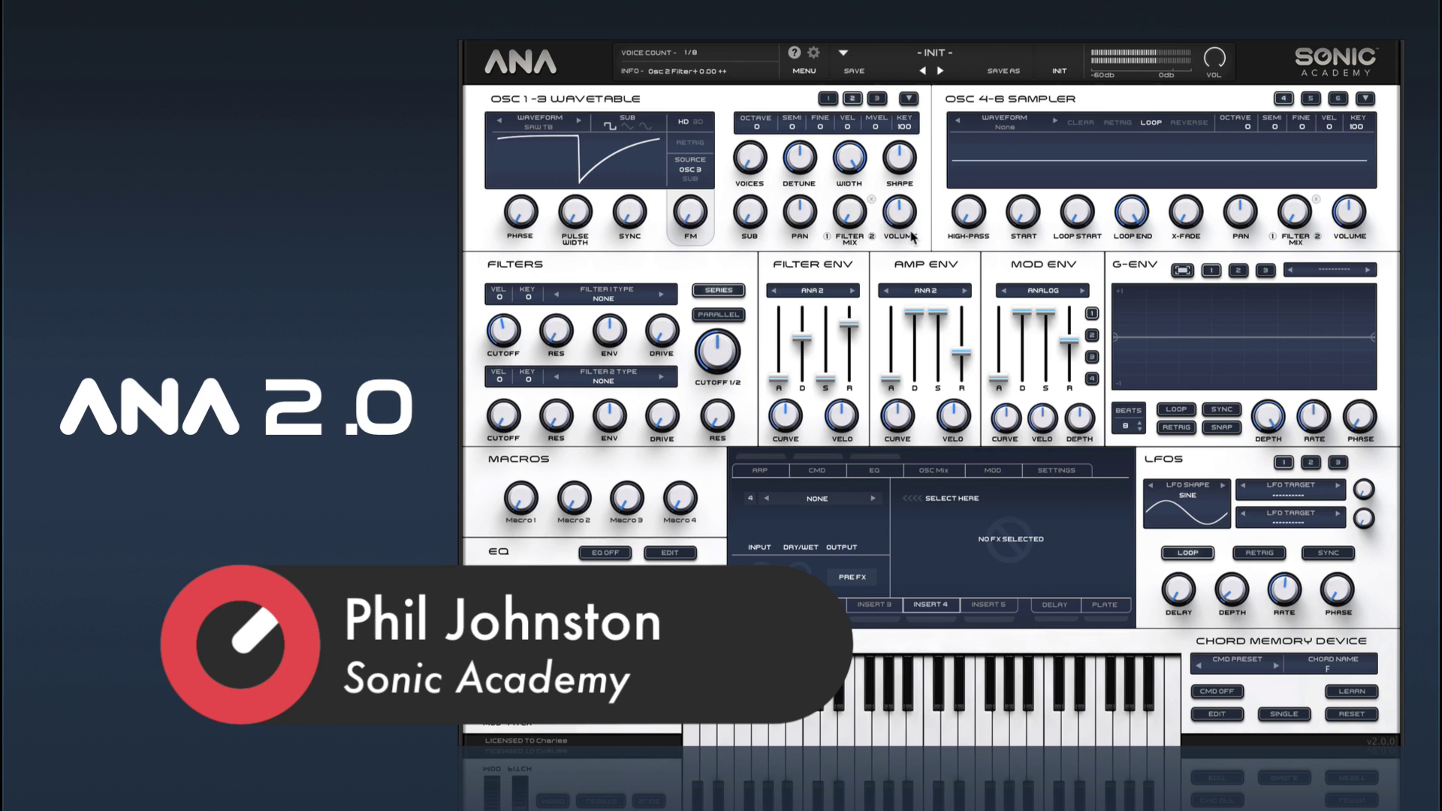
Shorten the amp envelope release to 0.02 seconds and switch on the arpeggiator
left_click_drag(958, 354, 959, 438)
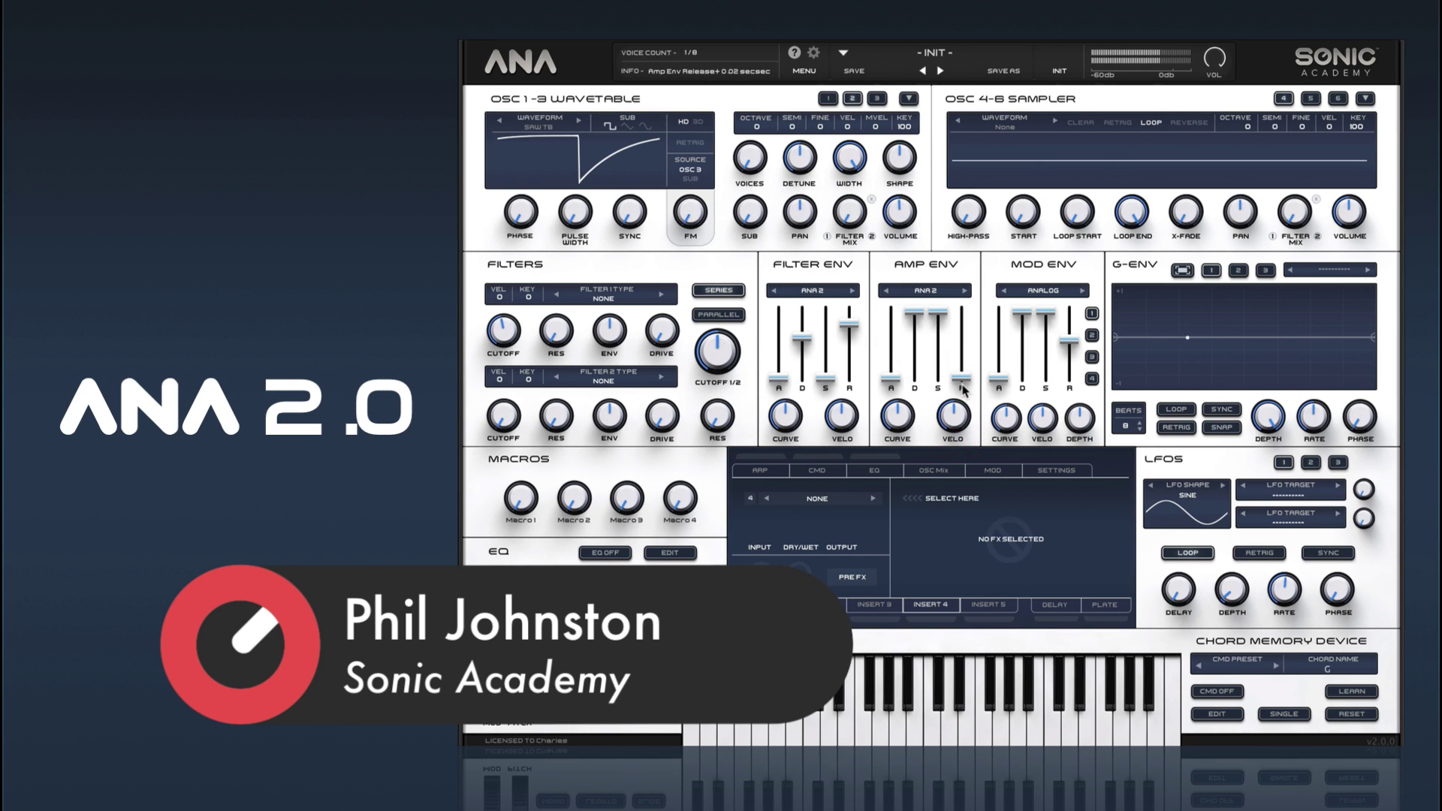
left_click(759, 471)
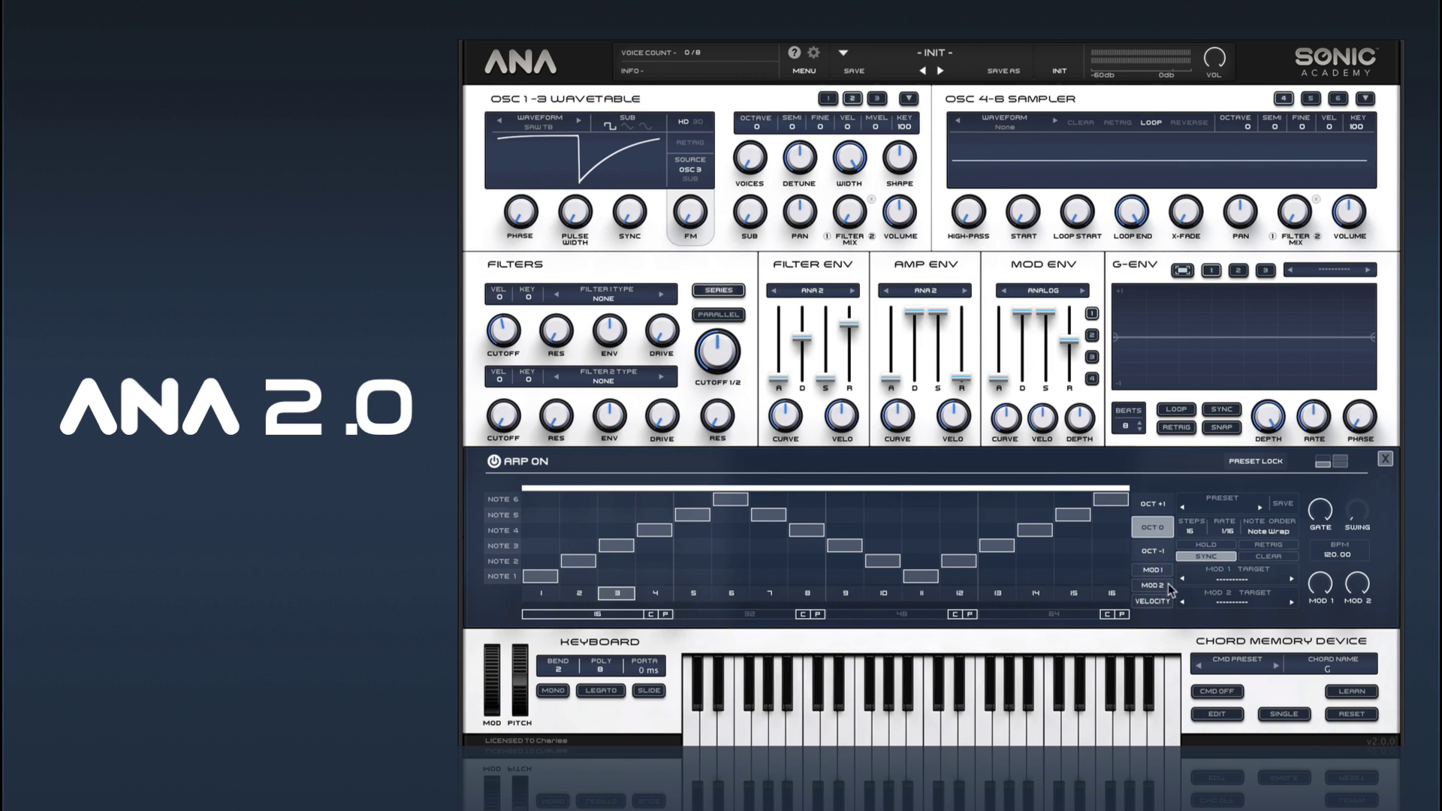
left_click(1387, 458)
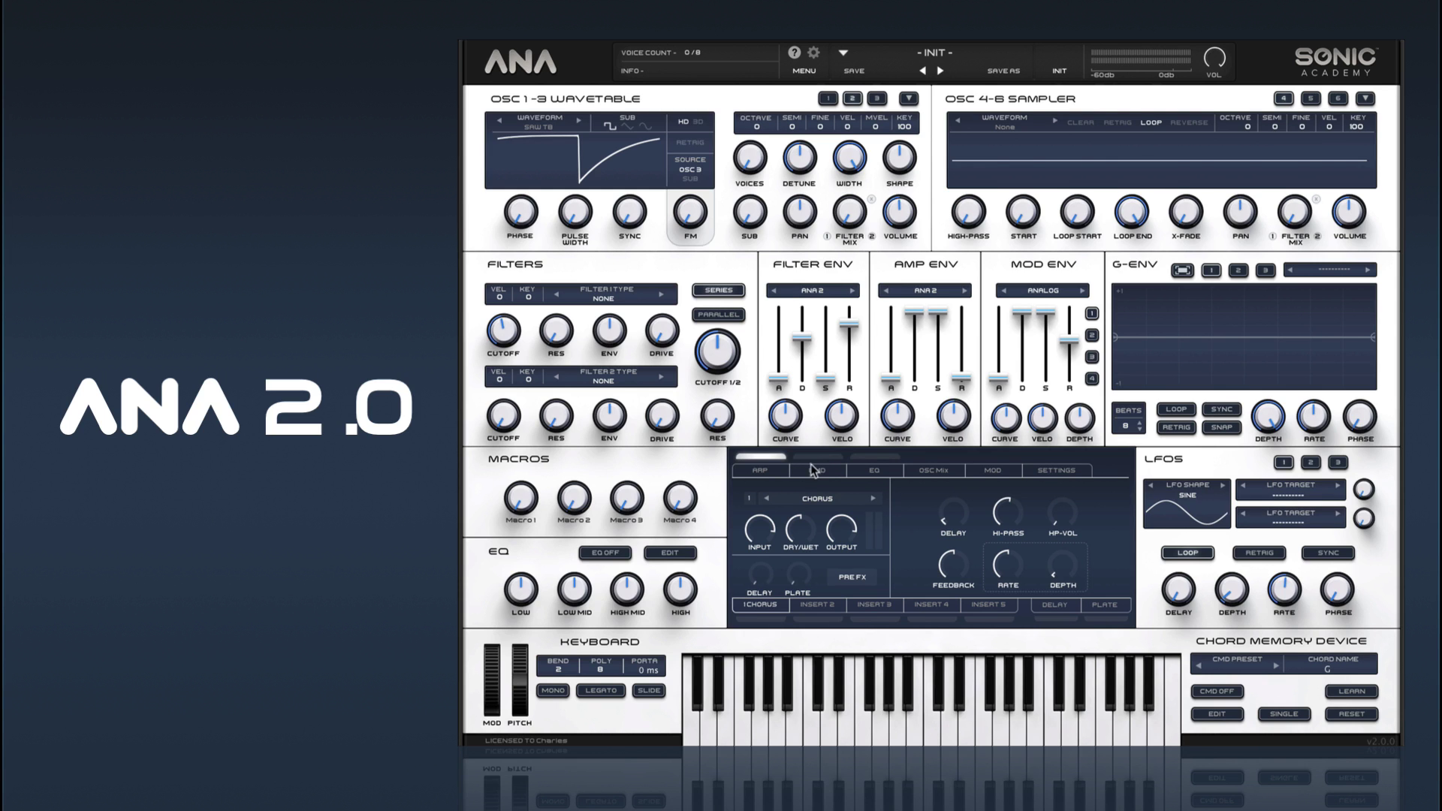
Switch on the chord memory device and add C1, C2, Bb2 and Bb3 to the chord saved on C3
left_click(816, 458)
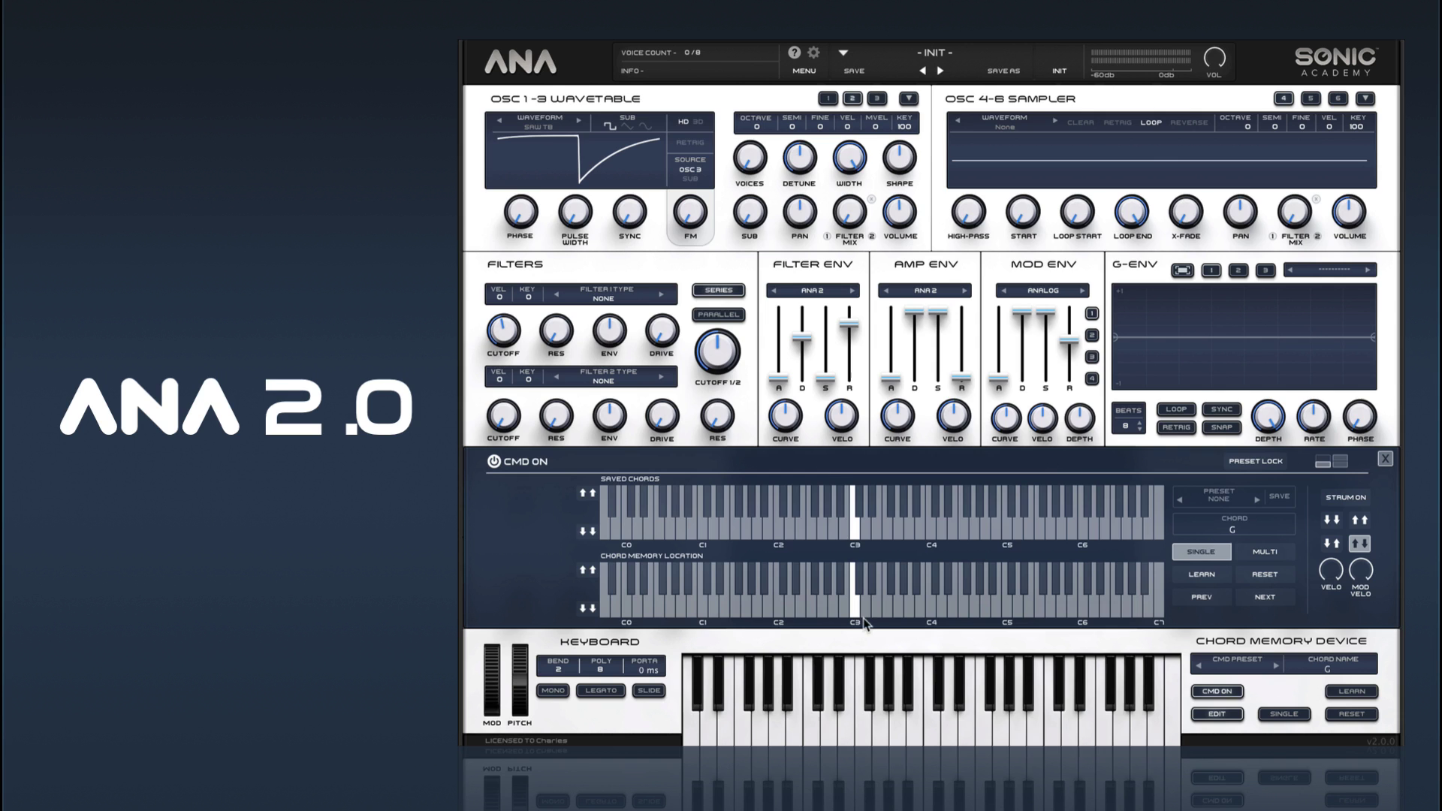
left_click(777, 530)
left_click(695, 528)
left_click(840, 510)
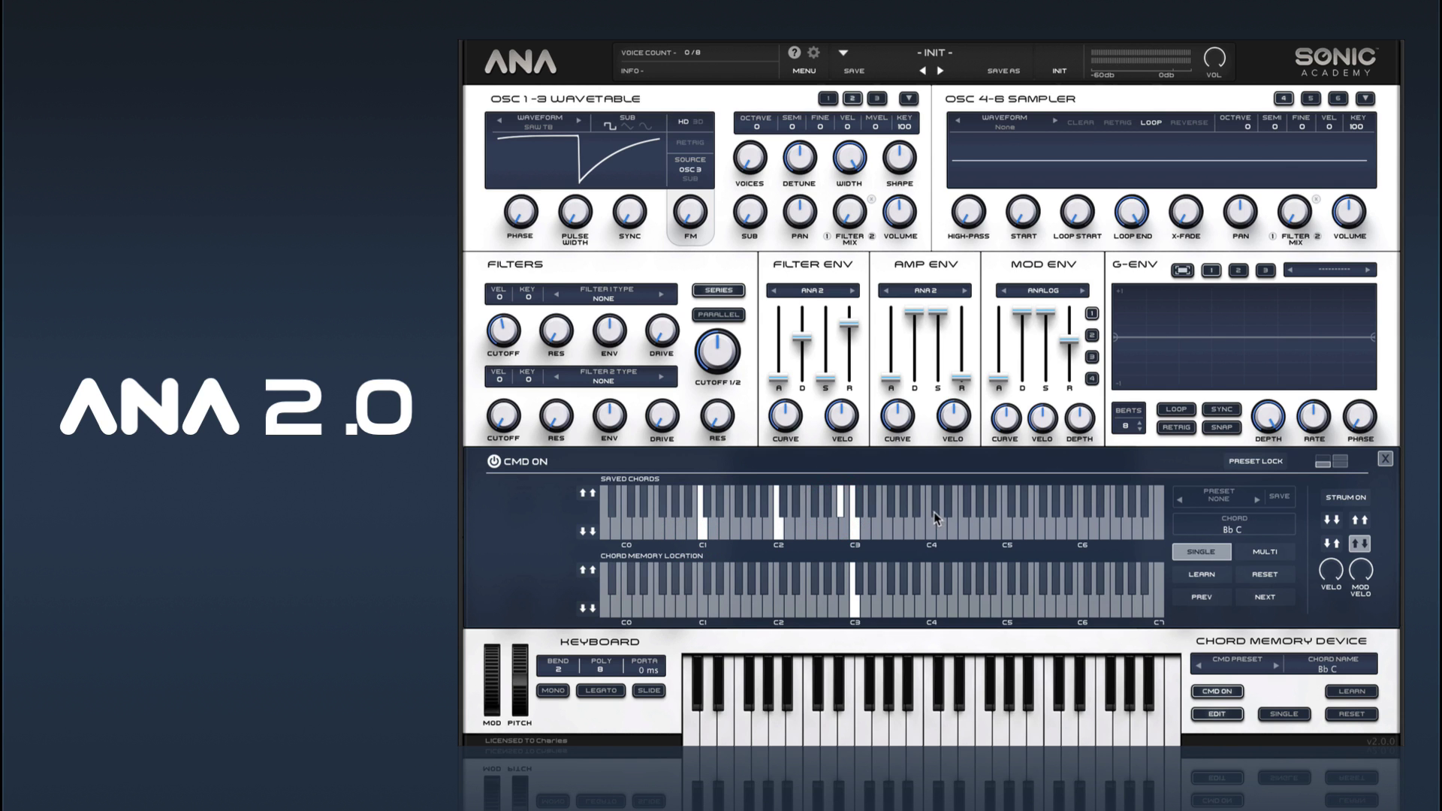
left_click(916, 509)
left_click(1244, 594)
left_click(1386, 460)
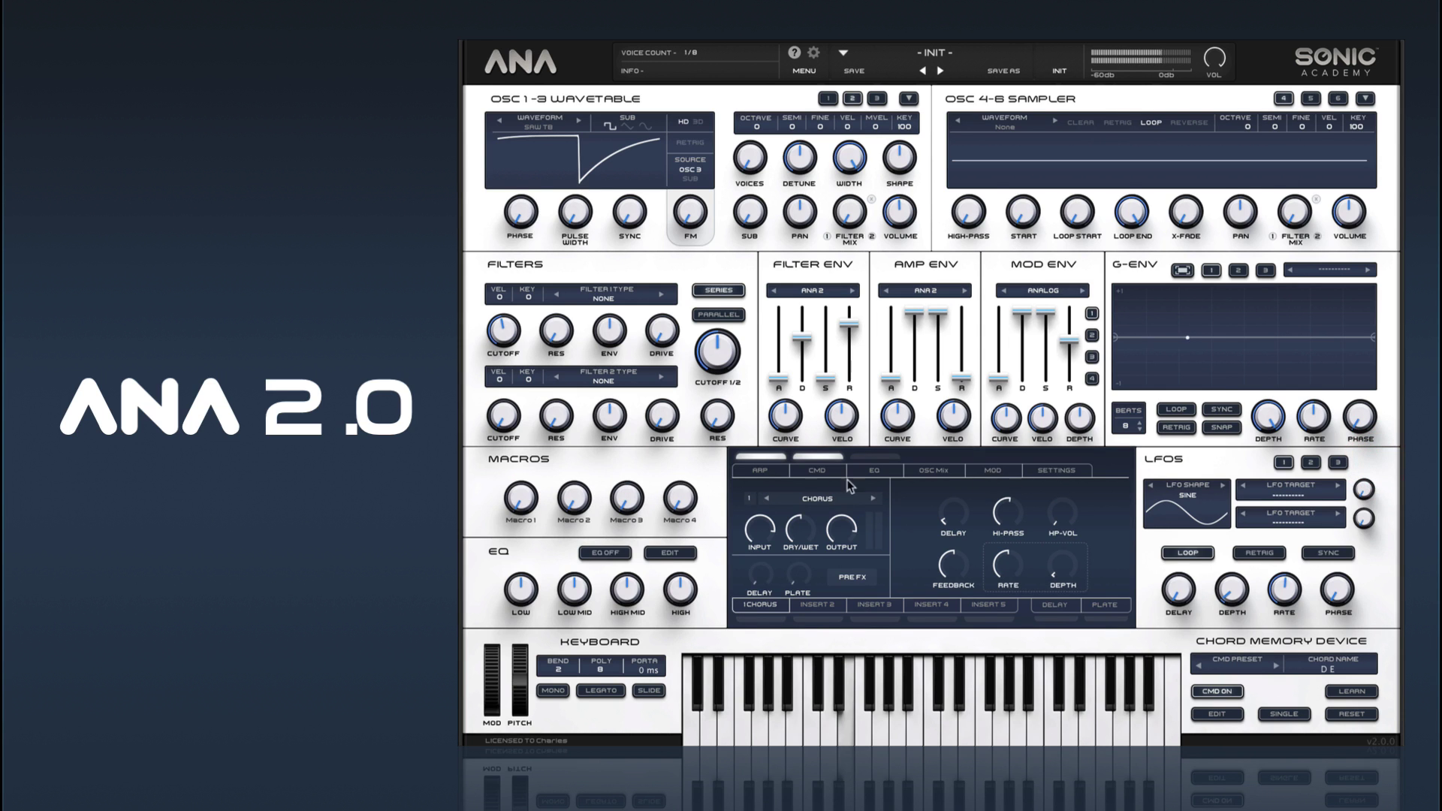
Clear the arpeggiator pattern so every step plays Note 1, and reduce the gate length to about 60%
left_click(760, 472)
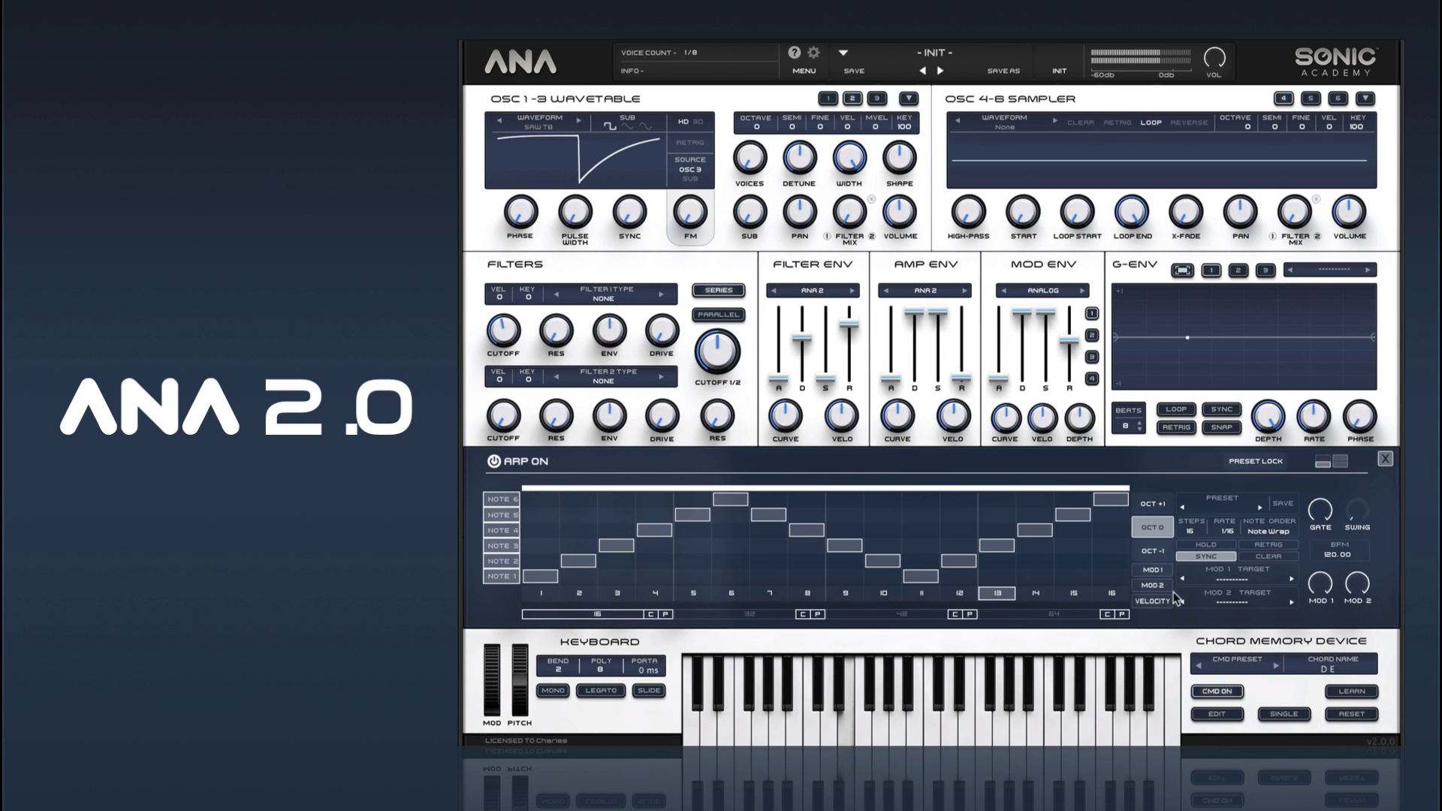
left_click(1268, 561)
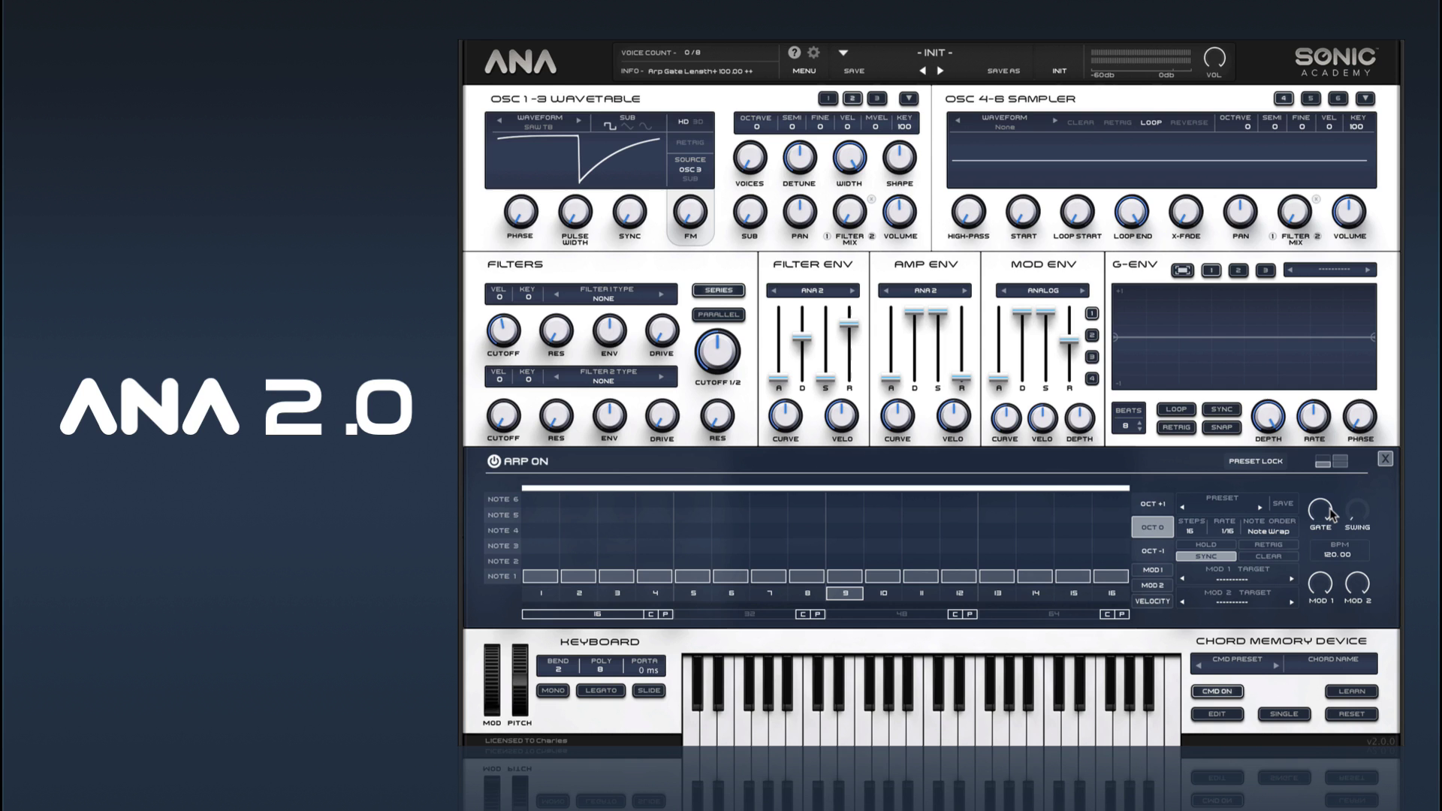
left_click_drag(1330, 514, 1330, 561)
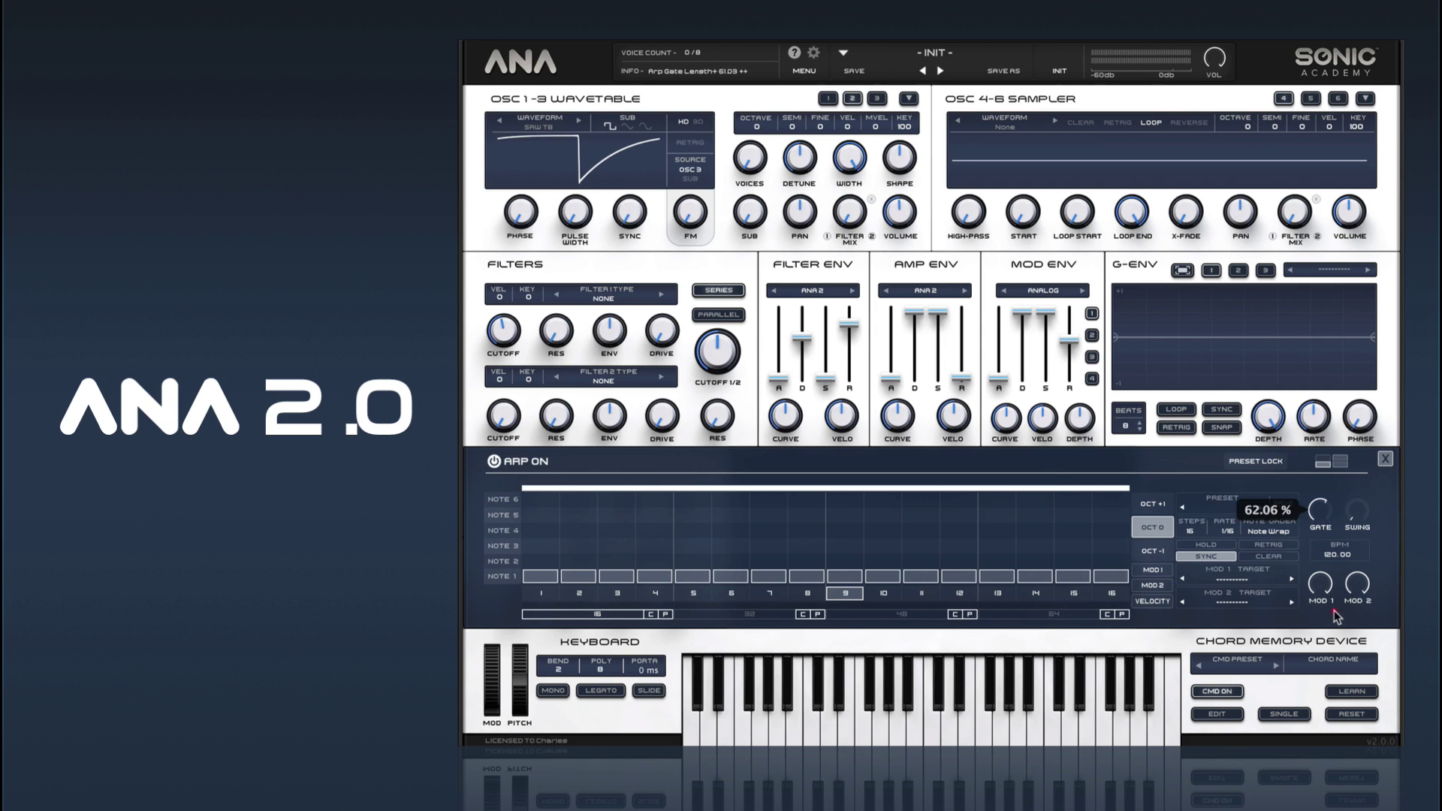
left_click_drag(1337, 629, 1337, 629)
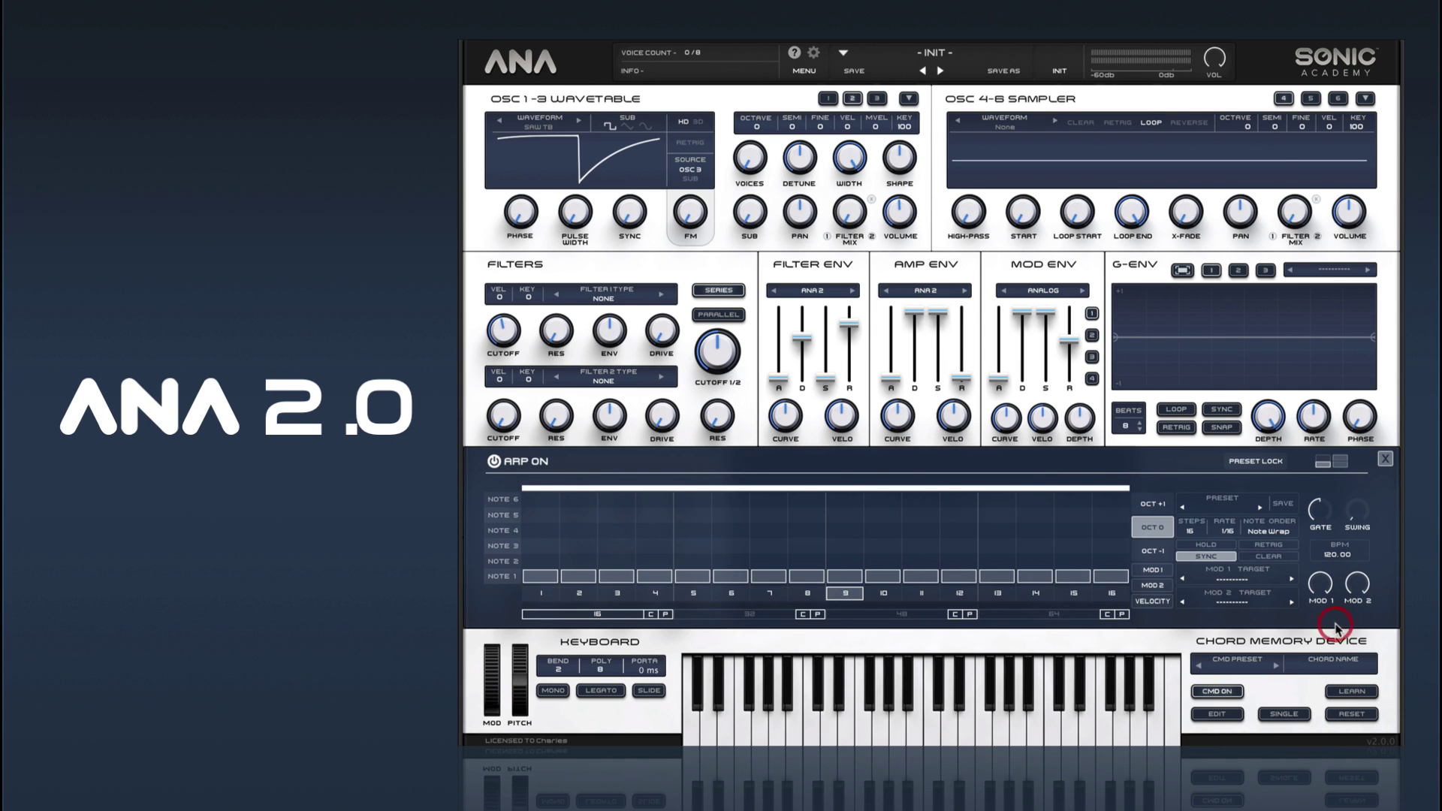
left_click_drag(1324, 523, 1322, 520)
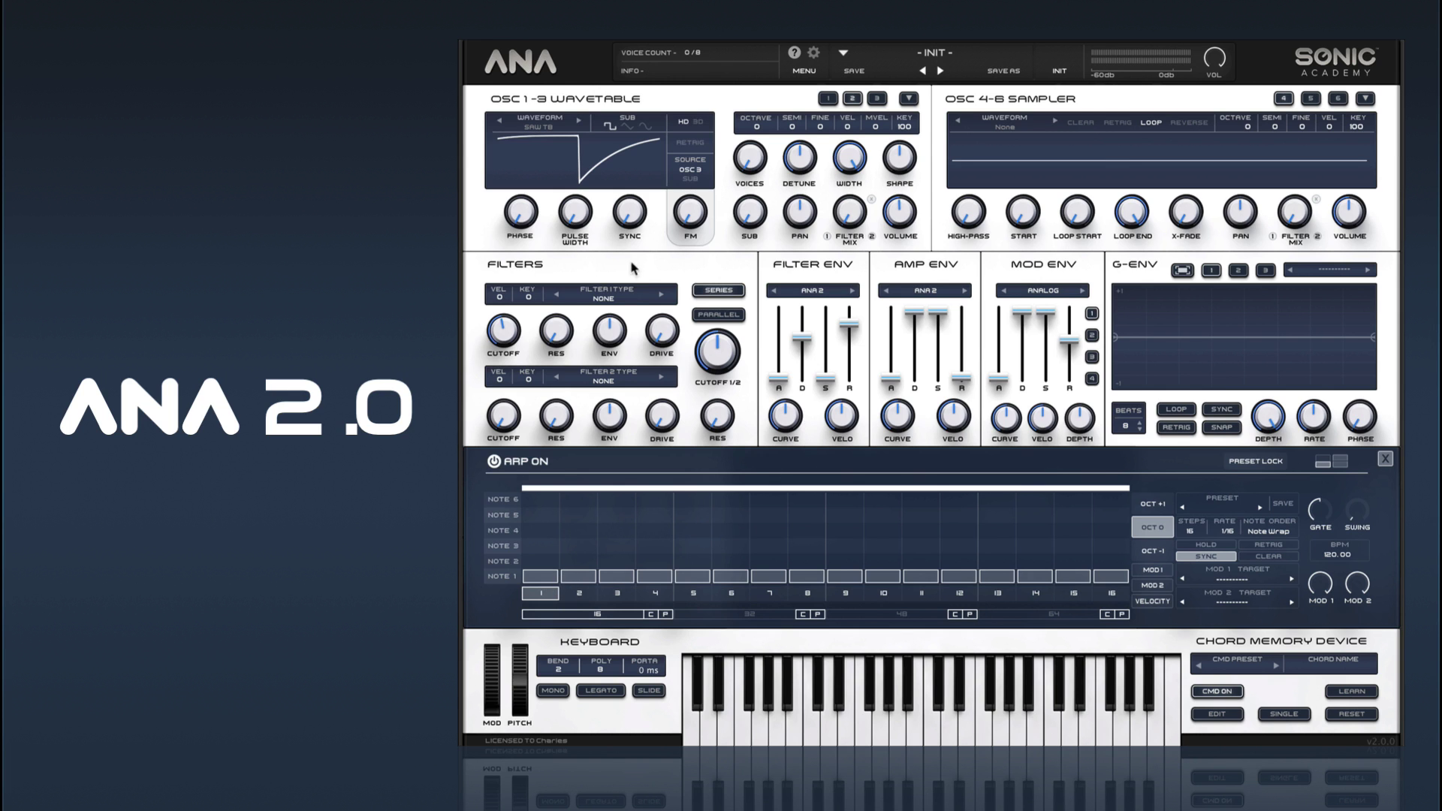
Set filter 1 to the analog OBER - LP type and raise its resonance
left_click(617, 299)
mouse_move(630, 333)
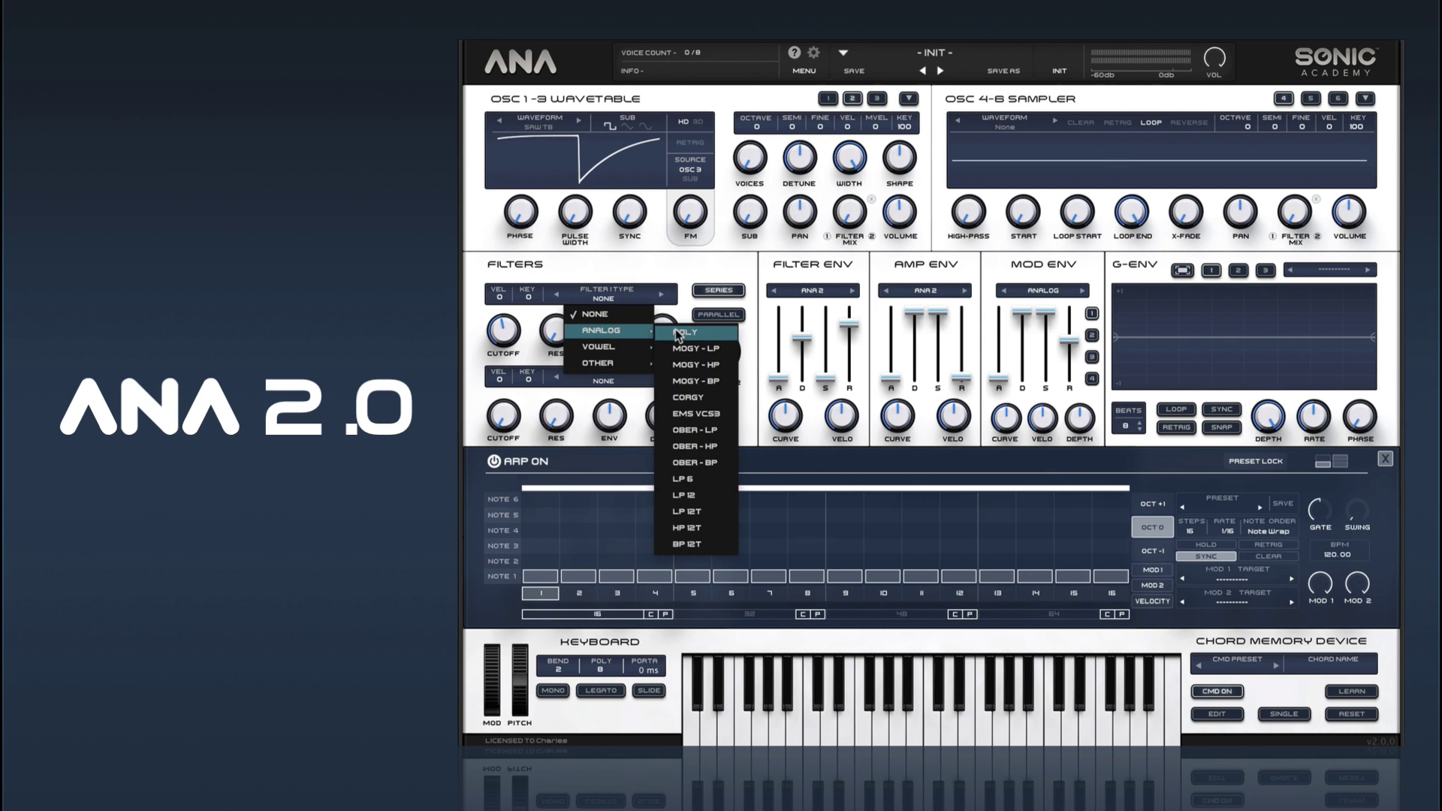
left_click(701, 429)
left_click_drag(574, 347, 571, 311)
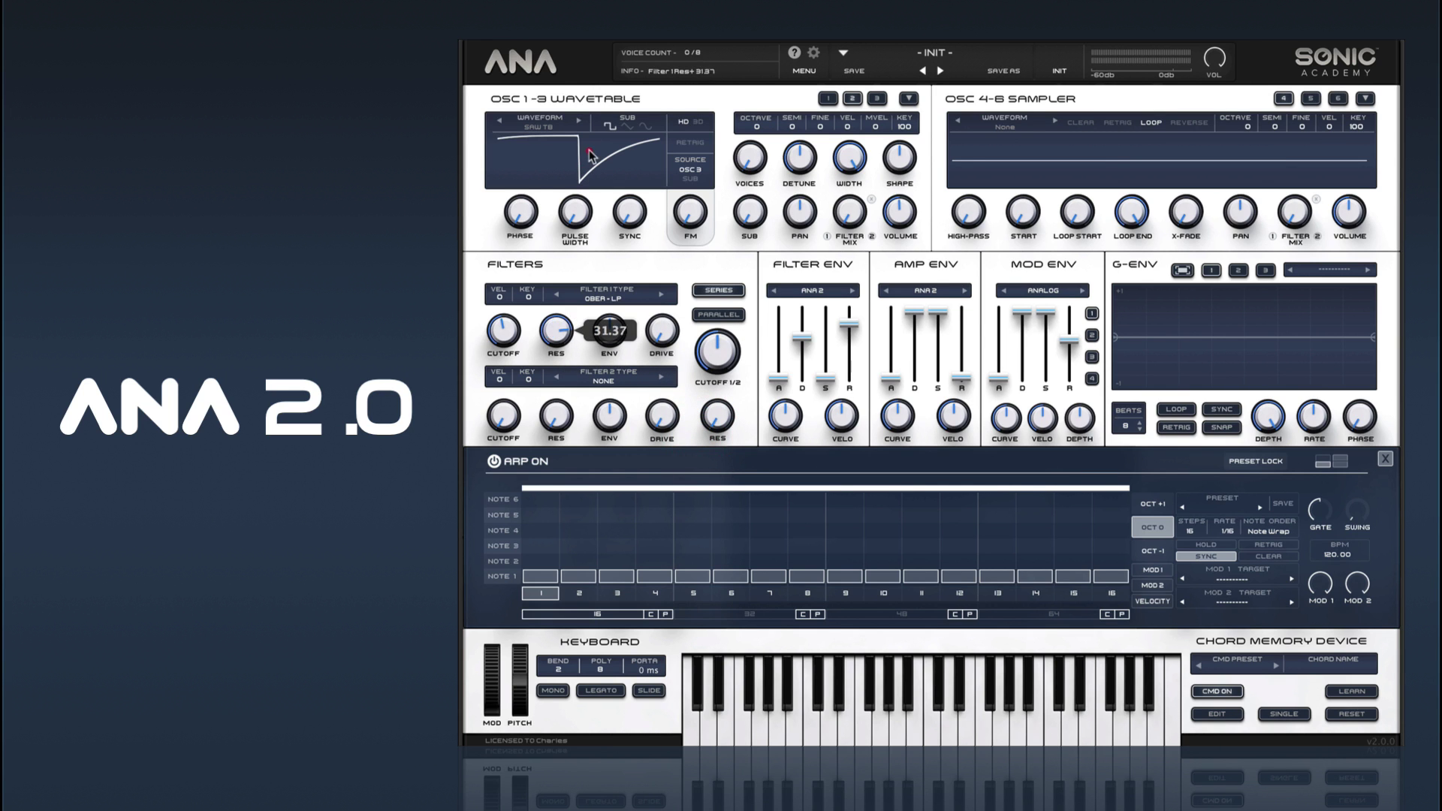
left_click_drag(589, 121, 589, 118)
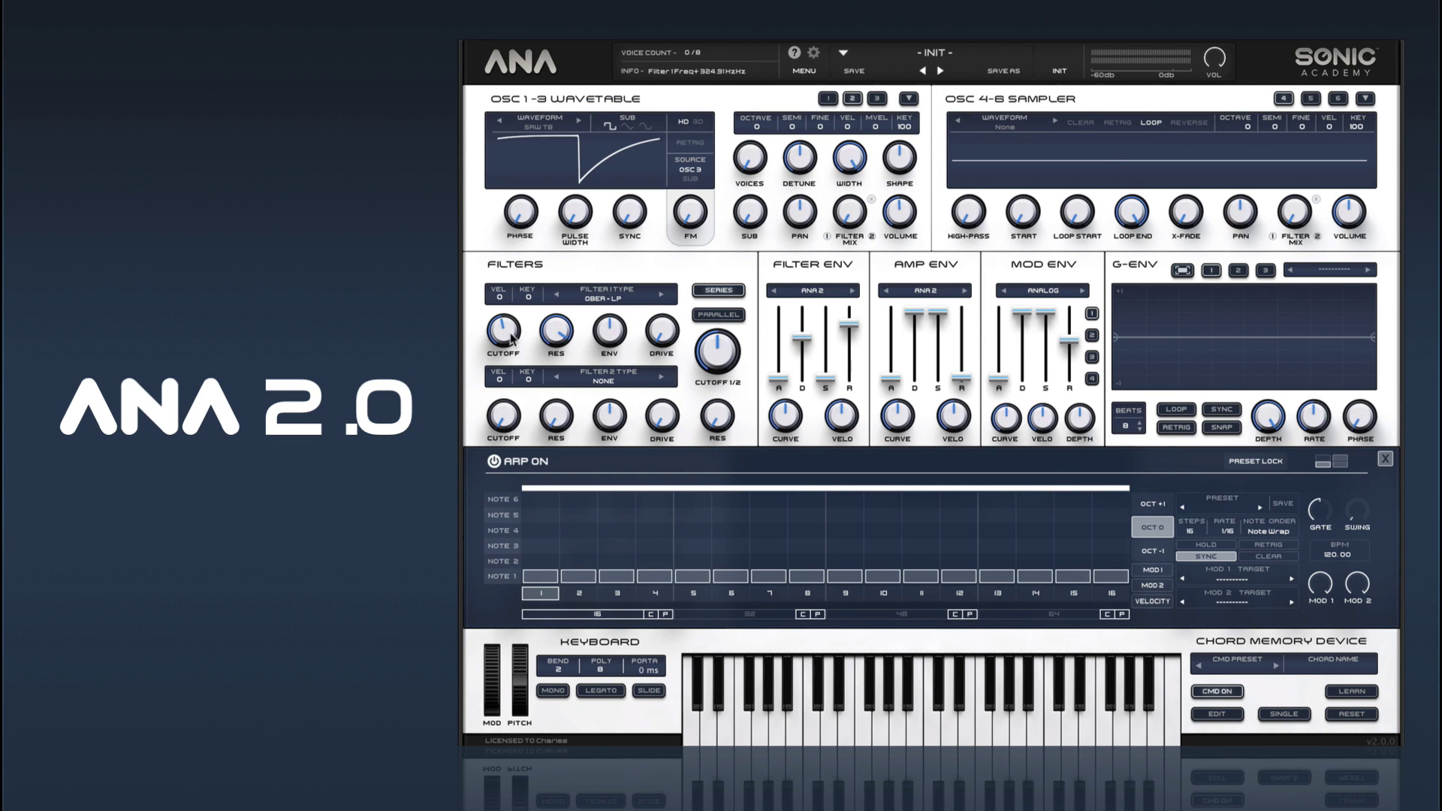
Raise filter 1's envelope amount, drop its cutoff to 20 Hz and lower the master filter cutoff
left_click_drag(626, 332, 633, 264)
mouse_move(511, 327)
left_mouse_down()
mouse_move(509, 362)
mouse_move(523, 302)
mouse_move(526, 316)
left_mouse_up()
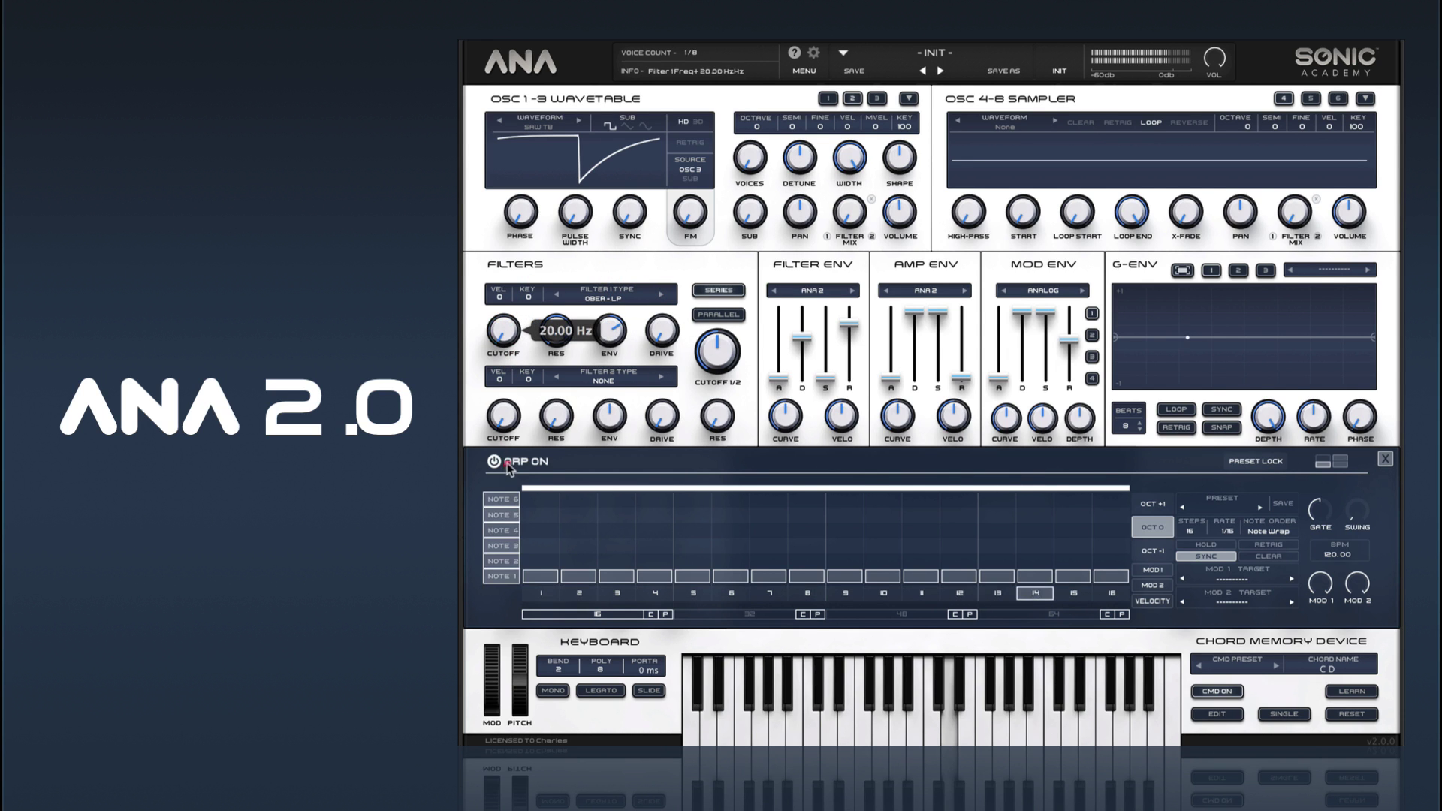
left_click_drag(718, 349, 686, 415)
left_click_drag(610, 336, 610, 338)
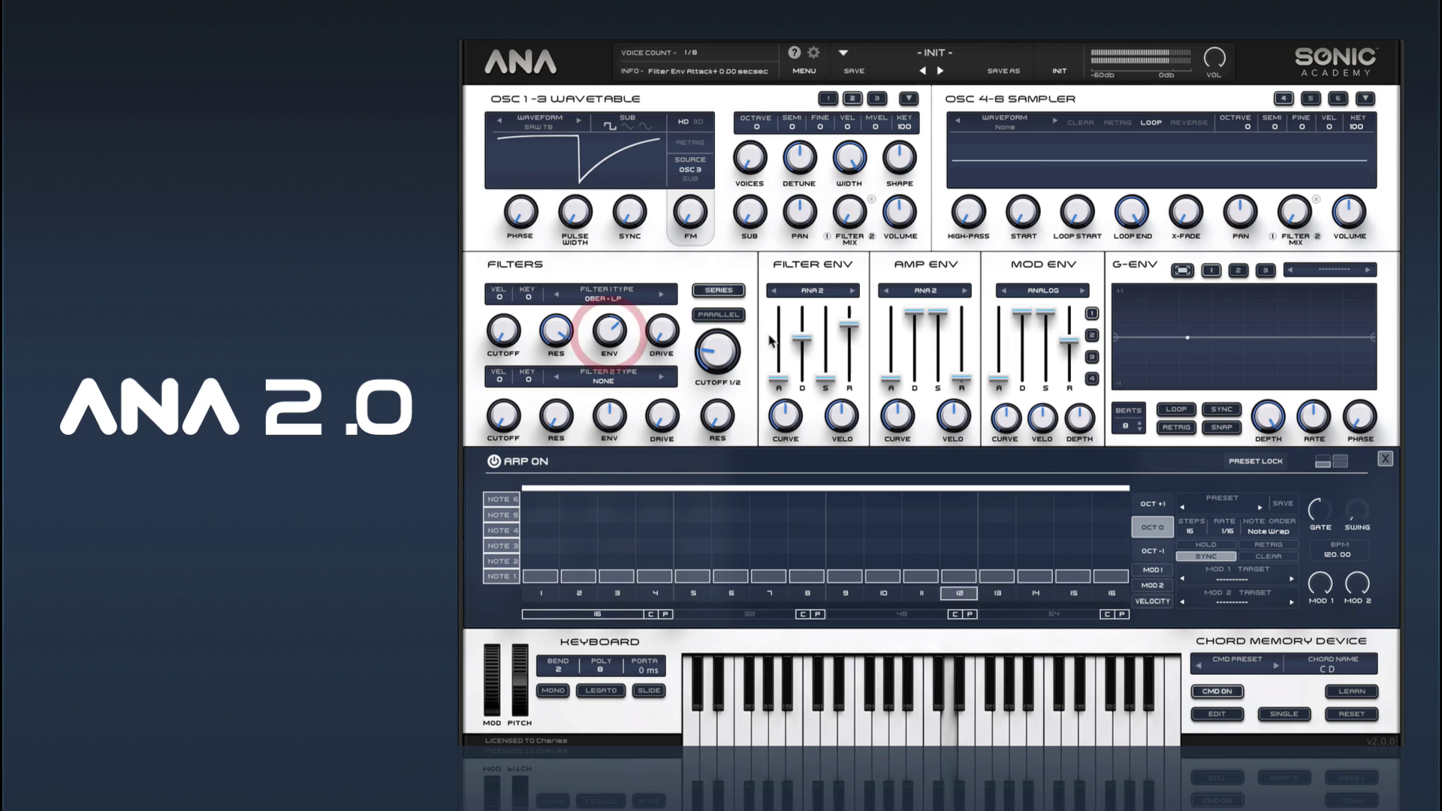
Switch the filter envelope to Analog with a lower curve setting, and fine-tune filter 1's envelope amount
mouse_move(785, 416)
left_mouse_down()
mouse_move(770, 498)
mouse_move(786, 417)
left_mouse_up()
left_click(852, 290)
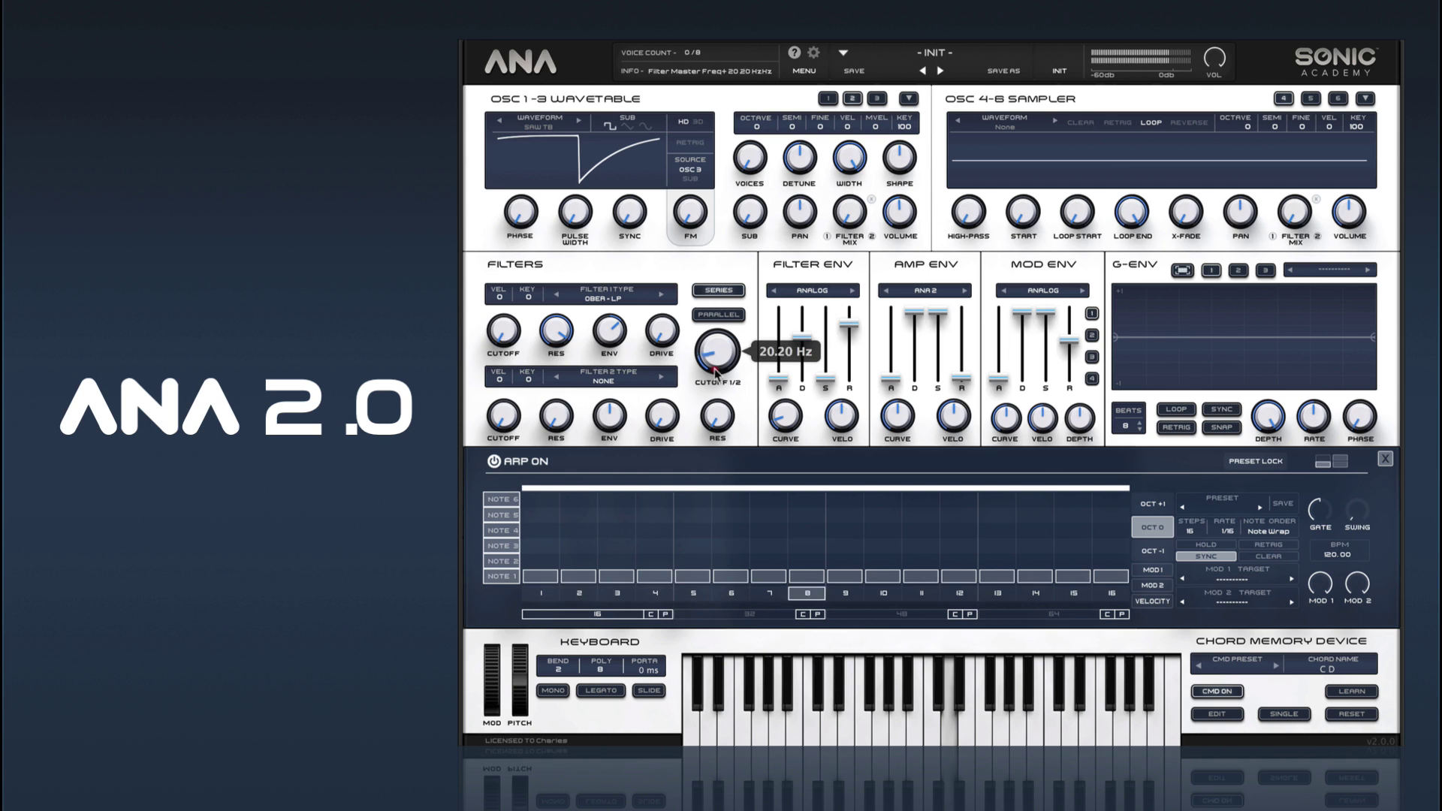
left_click_drag(612, 331, 640, 330)
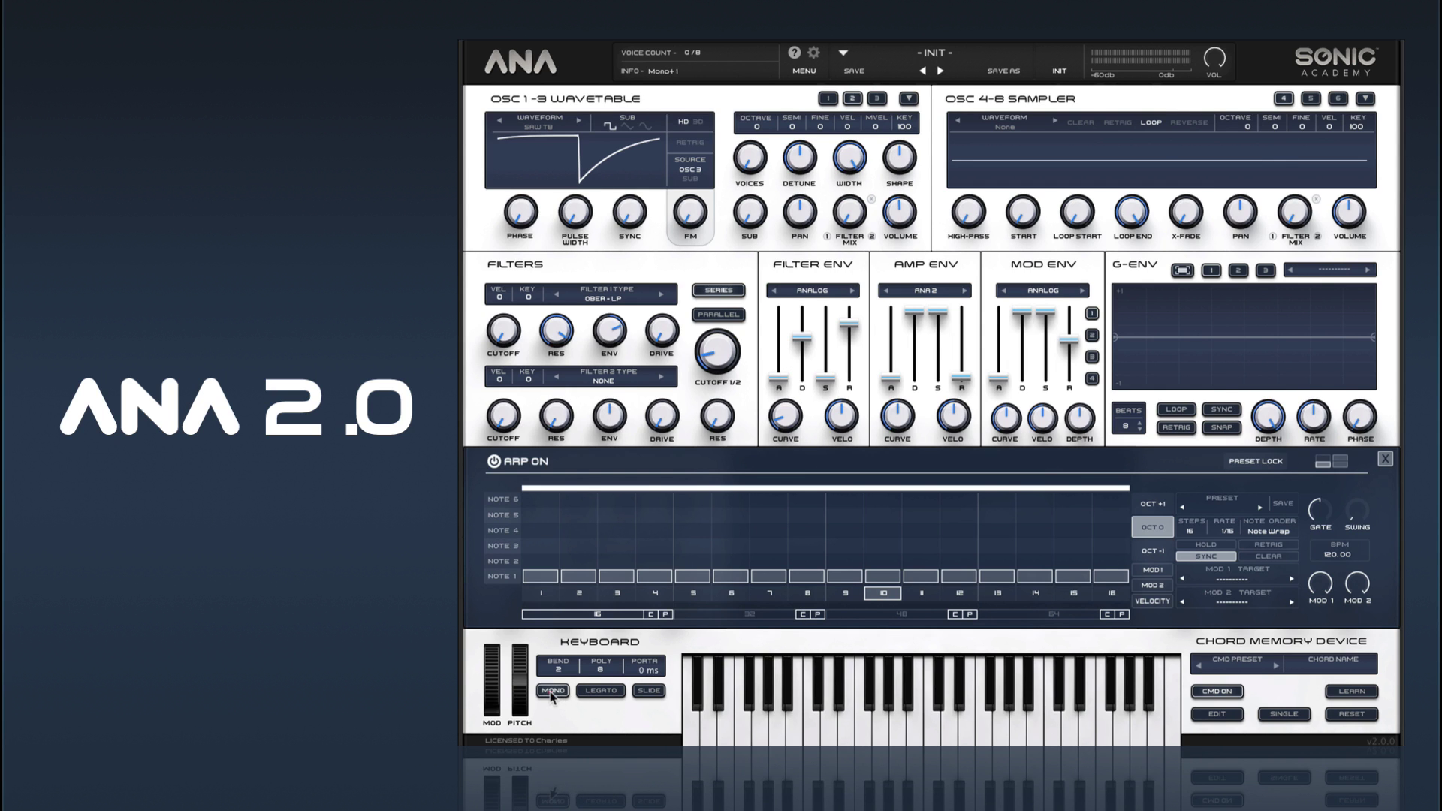
Set the keyboard's portamento time to 101 ms
left_click(649, 692)
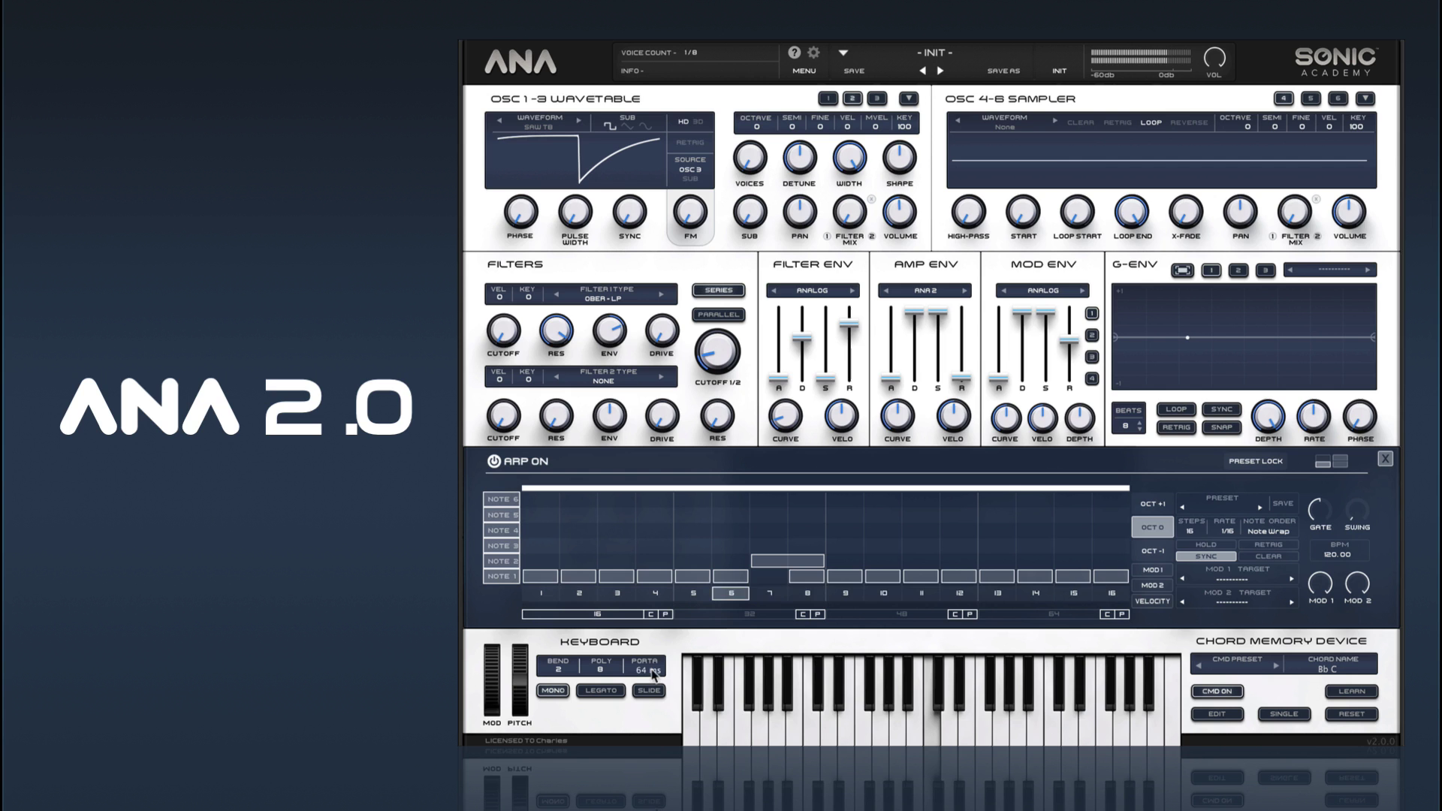
left_click_drag(650, 670, 652, 663)
Move the long arpeggiator note on step 7 up to Note 3 and lengthen the Note 1 block on step 6
left_click(770, 563)
left_click(777, 545)
left_click(768, 562)
left_click(772, 540)
left_click_drag(771, 541, 757, 580)
left_click(773, 548)
left_click(746, 572)
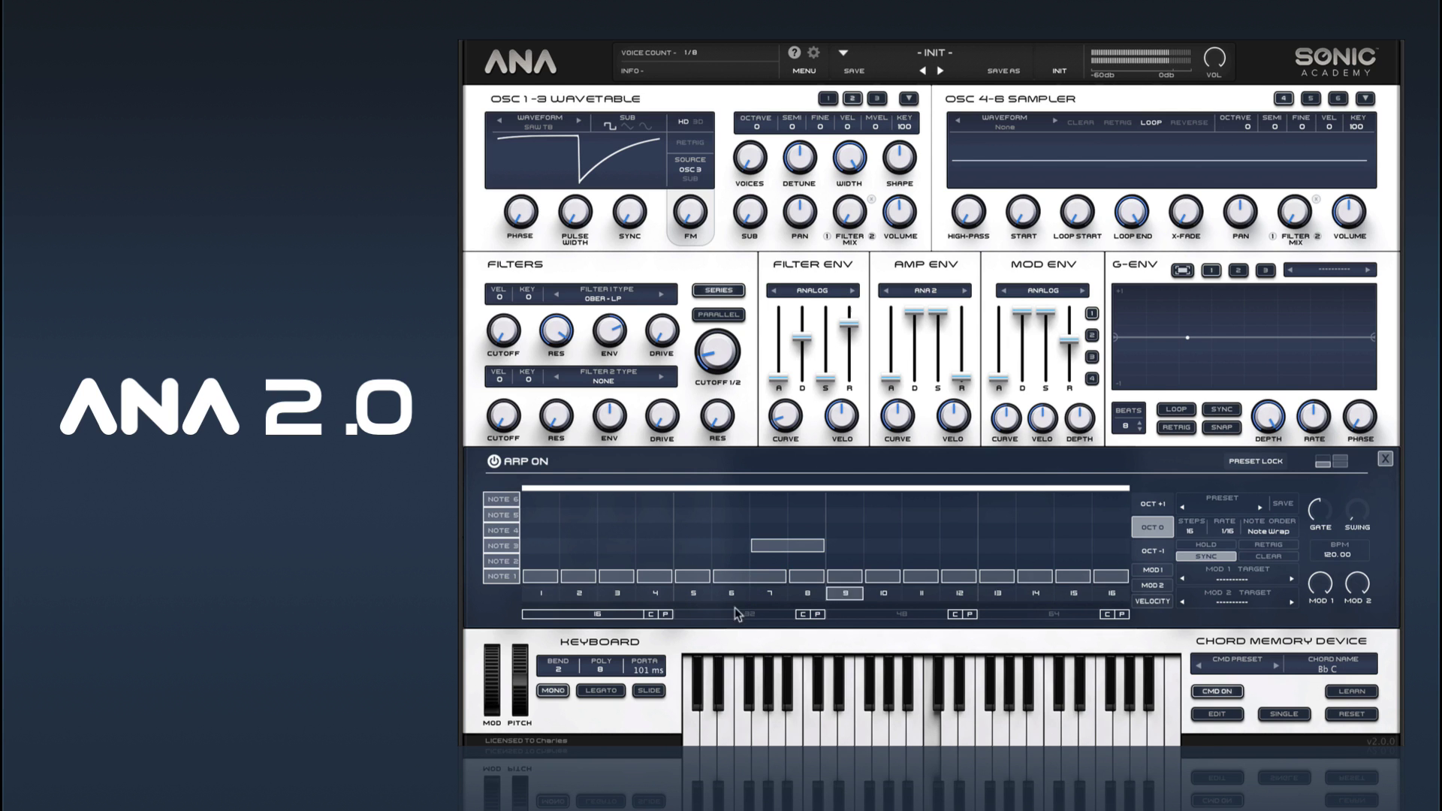
left_click(590, 691)
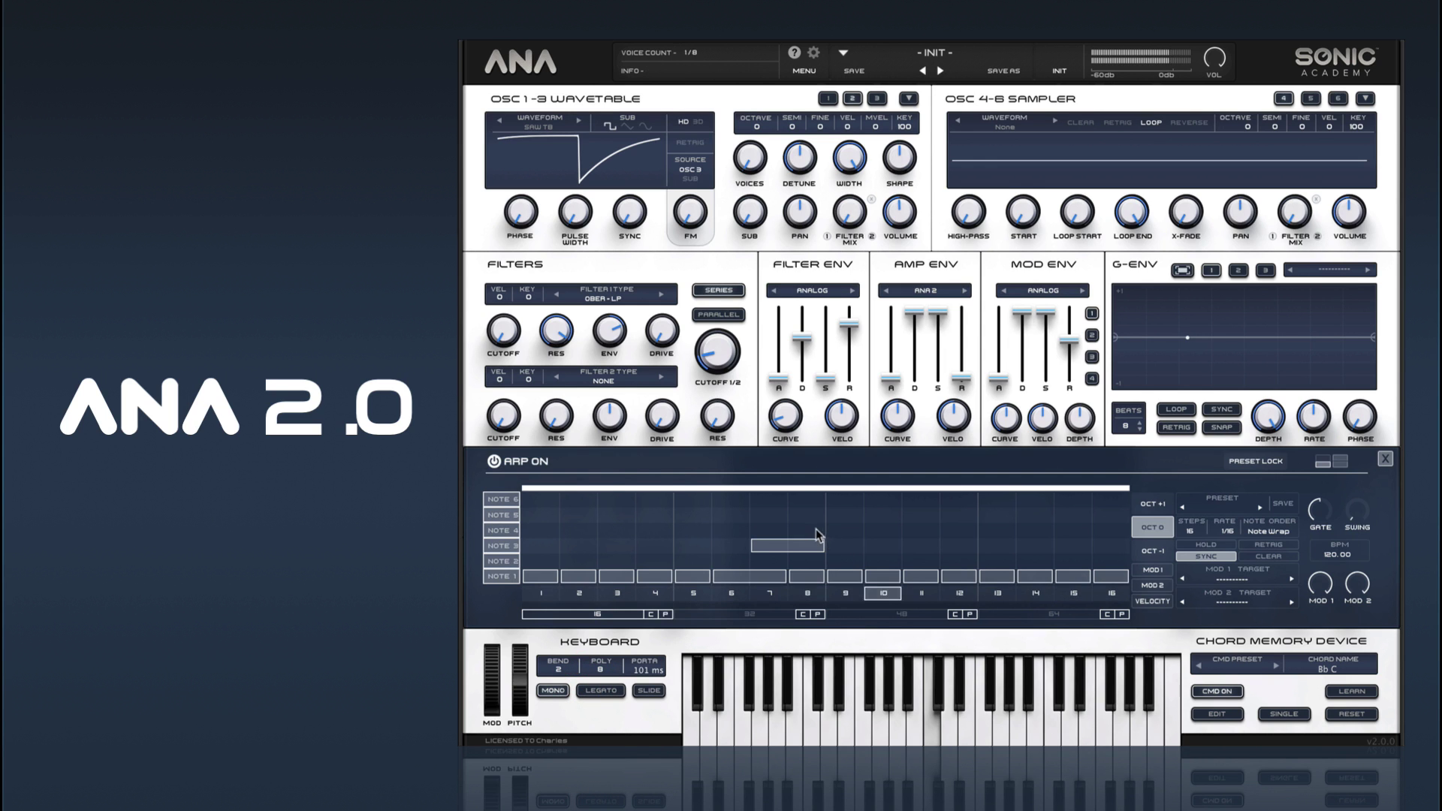
Move arpeggiator step 11 to Note 2, step 14 to Note 4 and step 4 to Note 3, lengthening step 14 into step 15
left_click(934, 562)
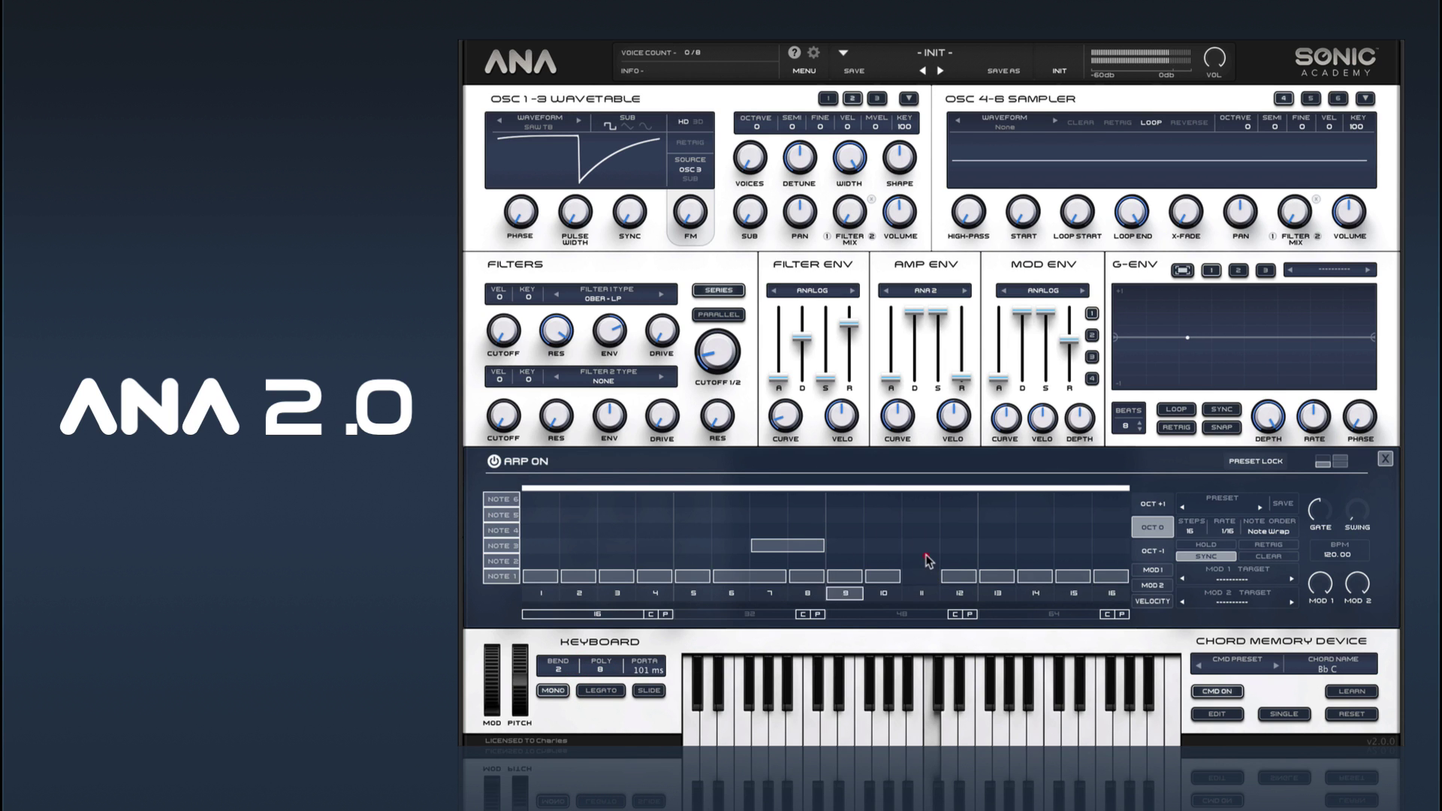
left_click(1030, 576)
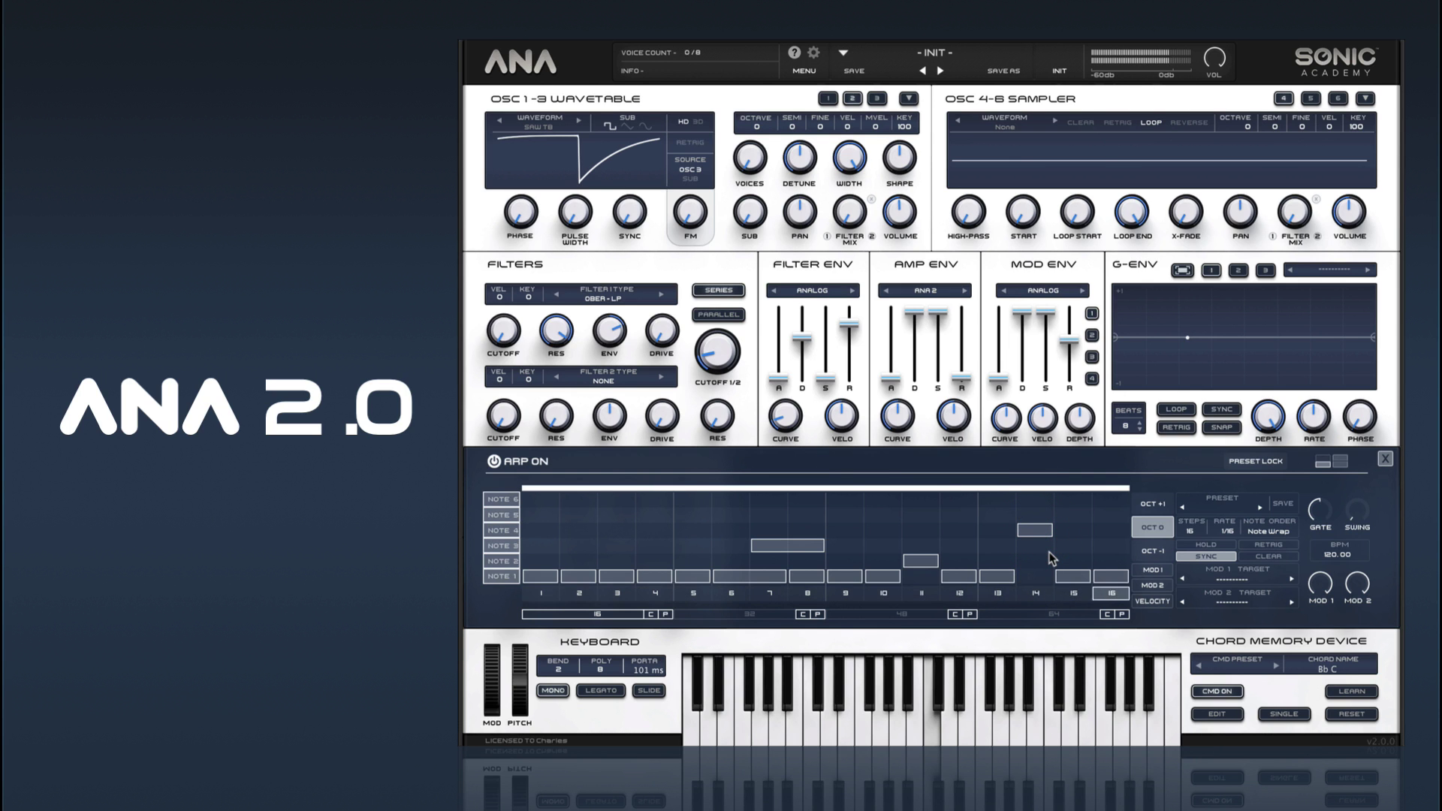
left_click(652, 576)
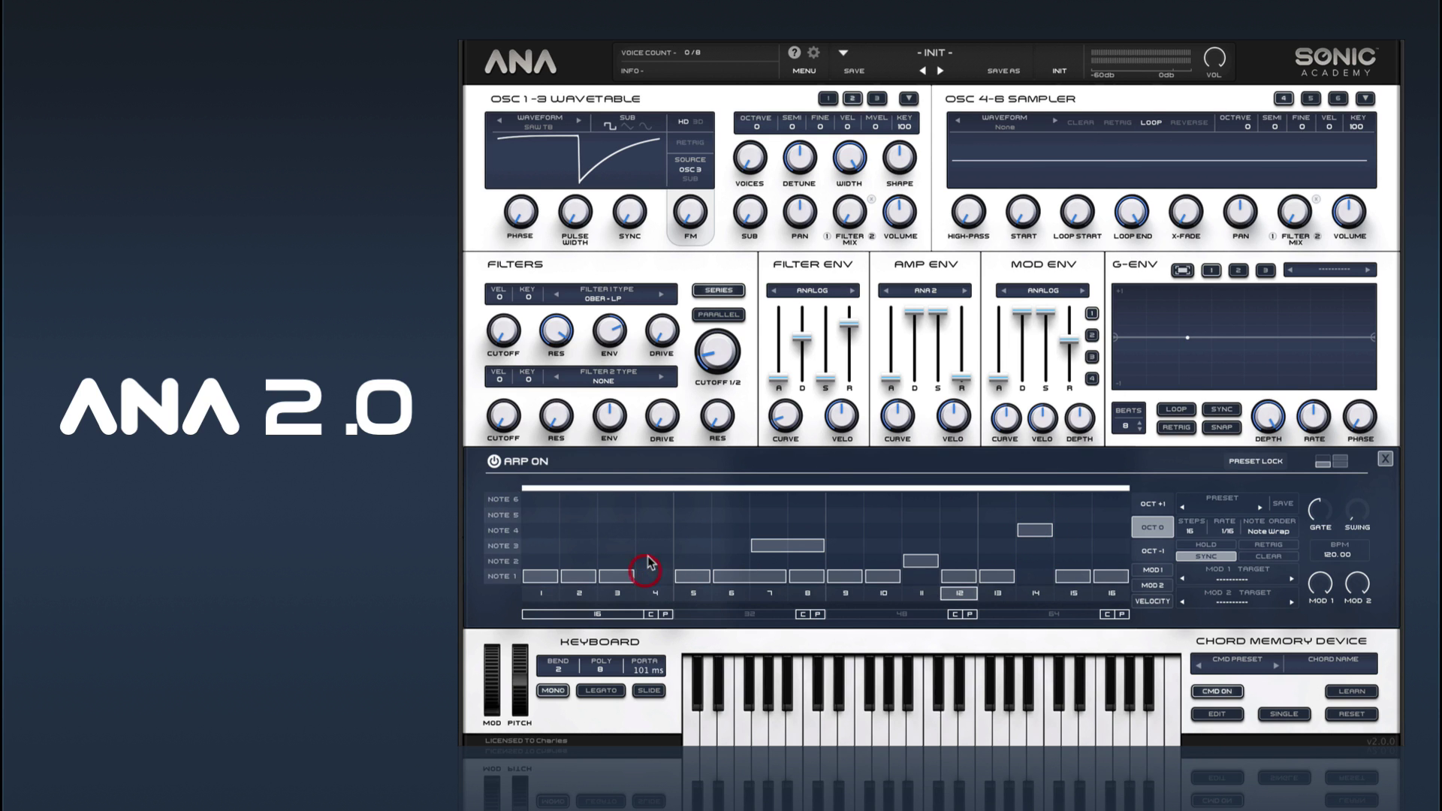
left_click(648, 551)
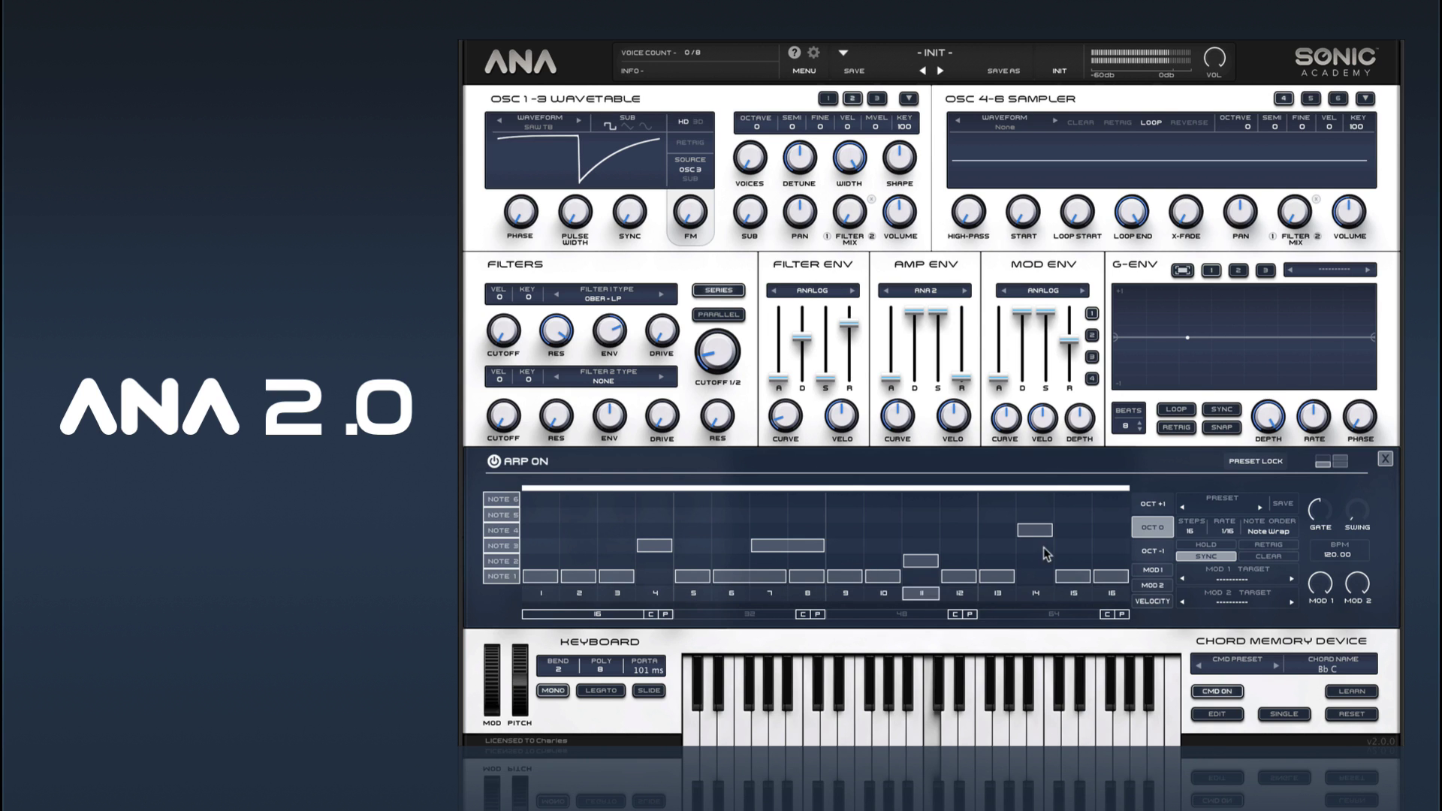
left_click_drag(1058, 538, 1069, 535)
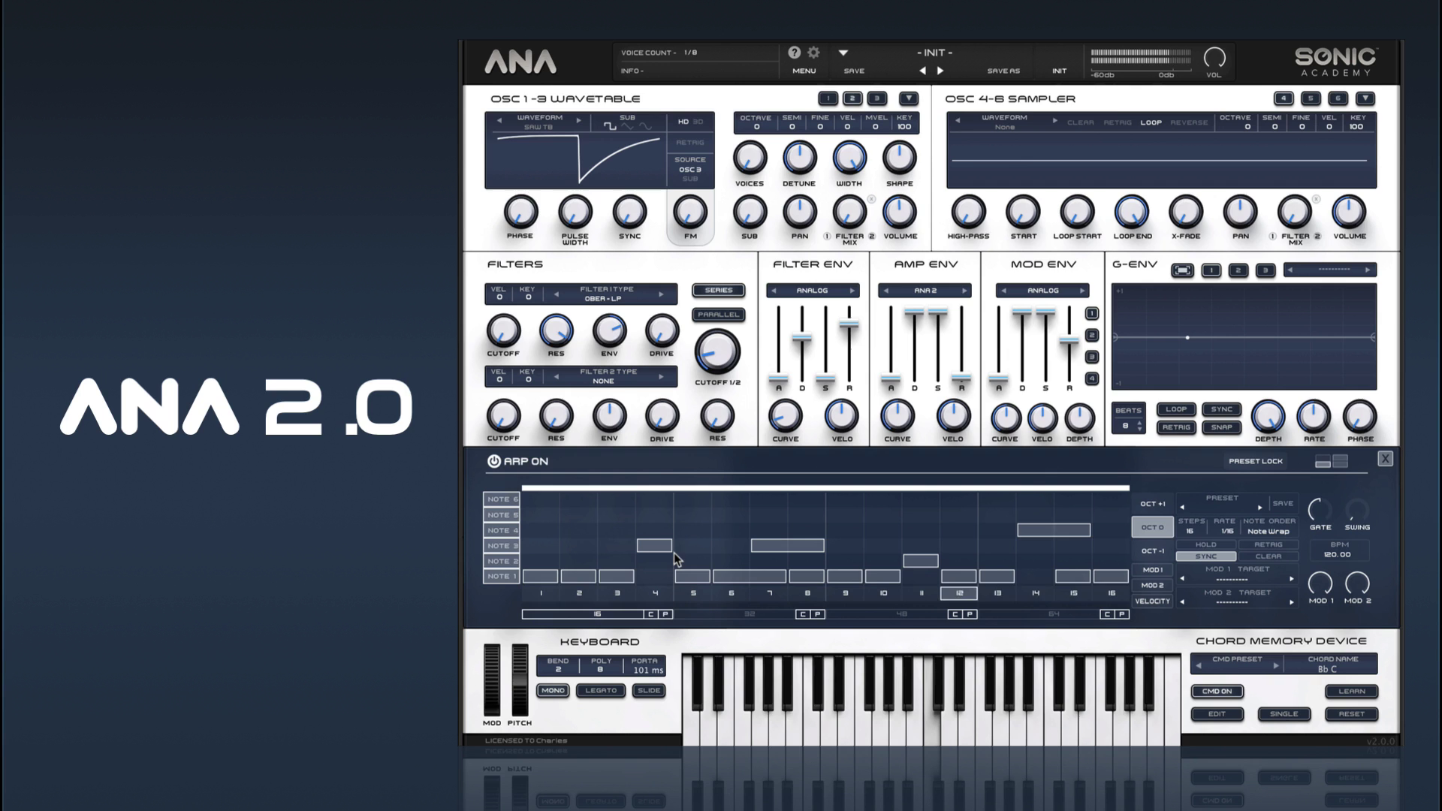
Move arpeggiator step 3 up to Note 2 and step 12 up to Note 3
left_click(616, 576)
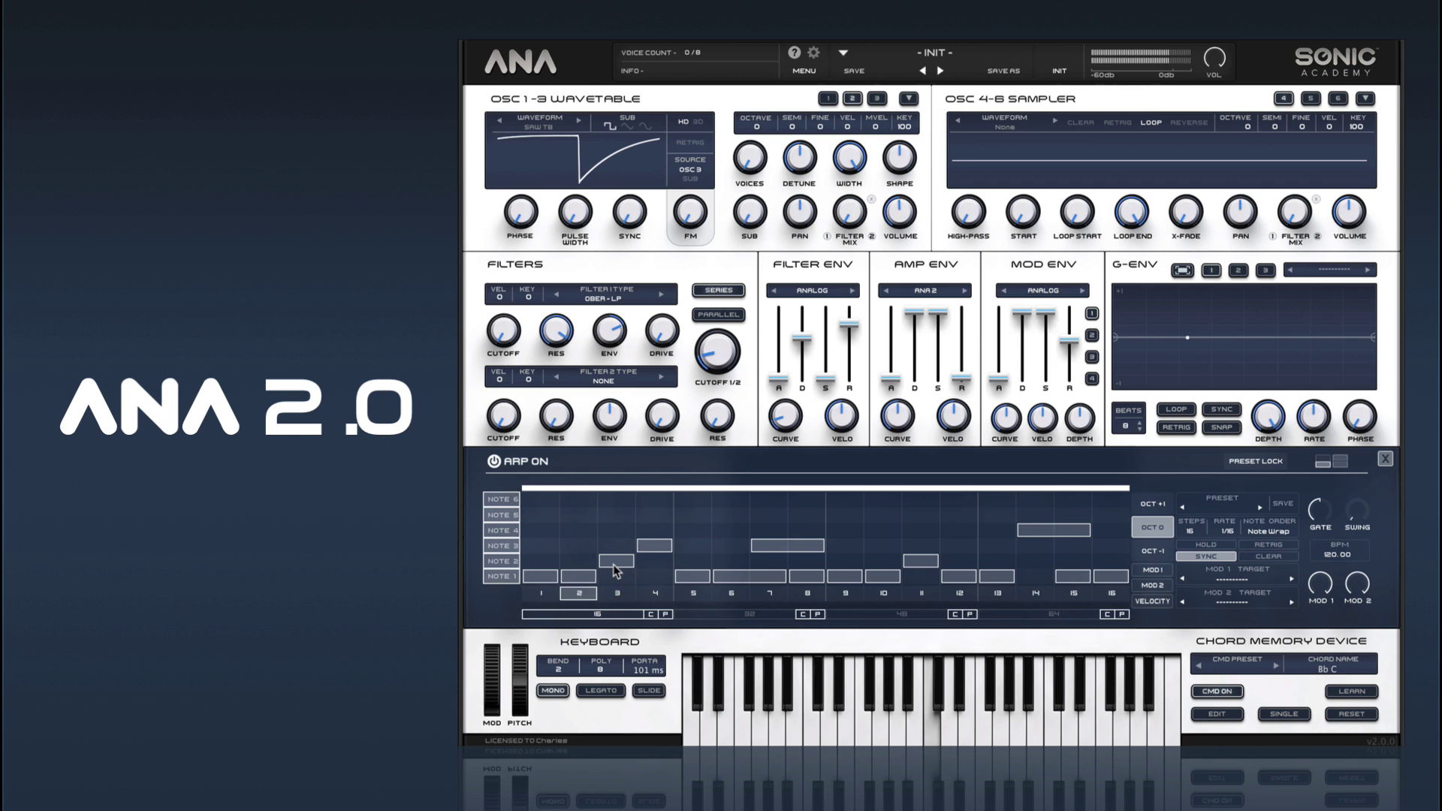
left_click(845, 574)
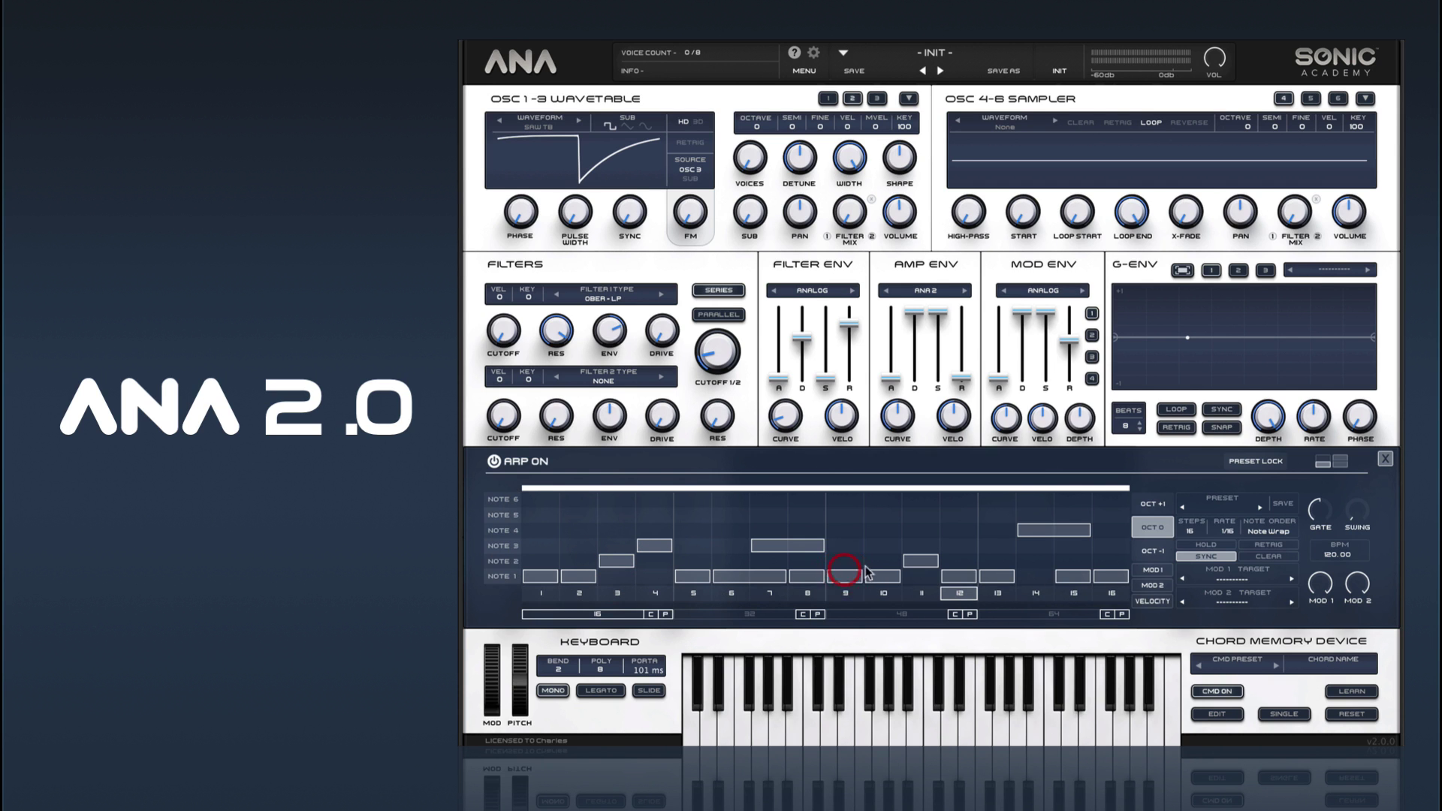
left_click(965, 548)
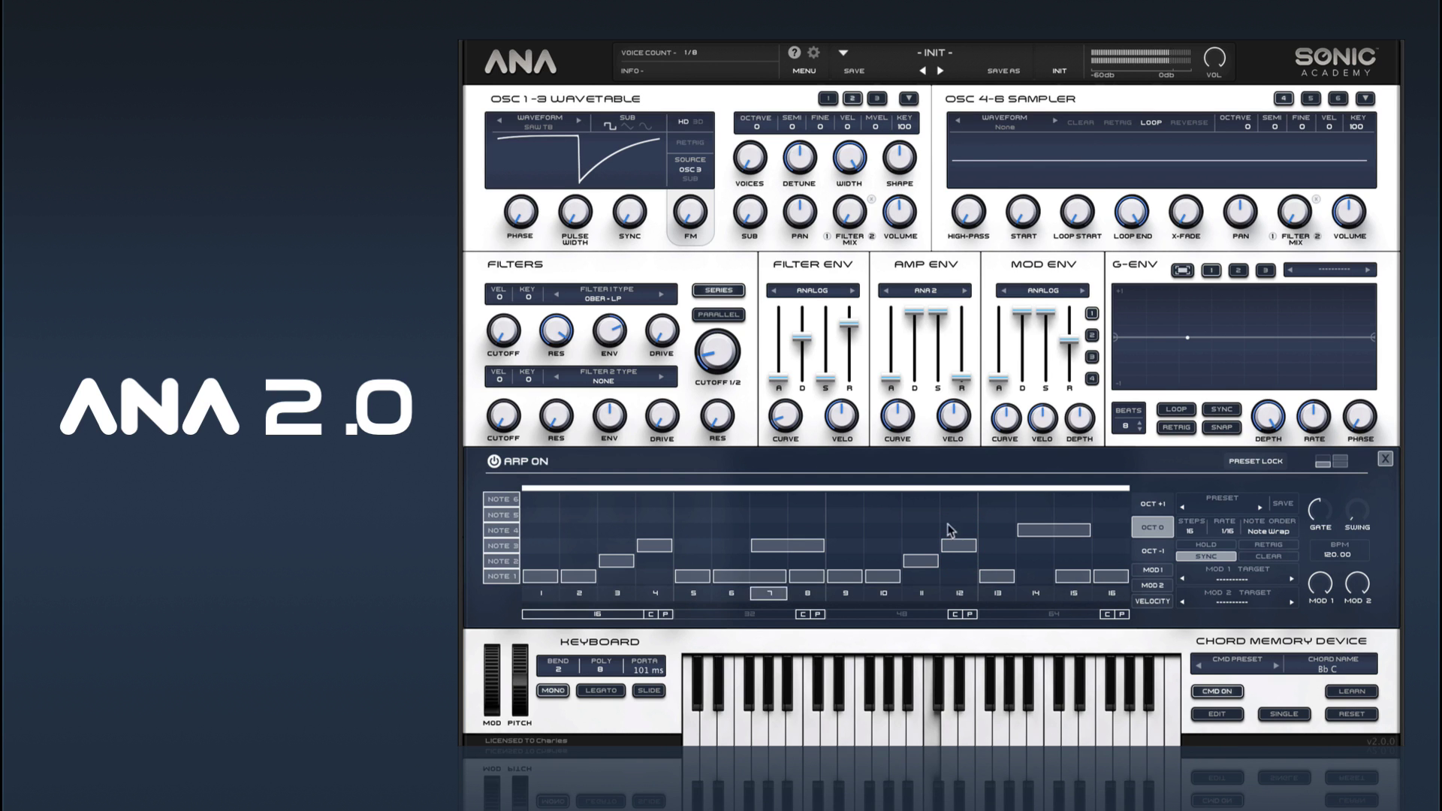
Raise the master filter cutoff and reduce filter 1's envelope amount
left_click_drag(726, 348, 725, 353)
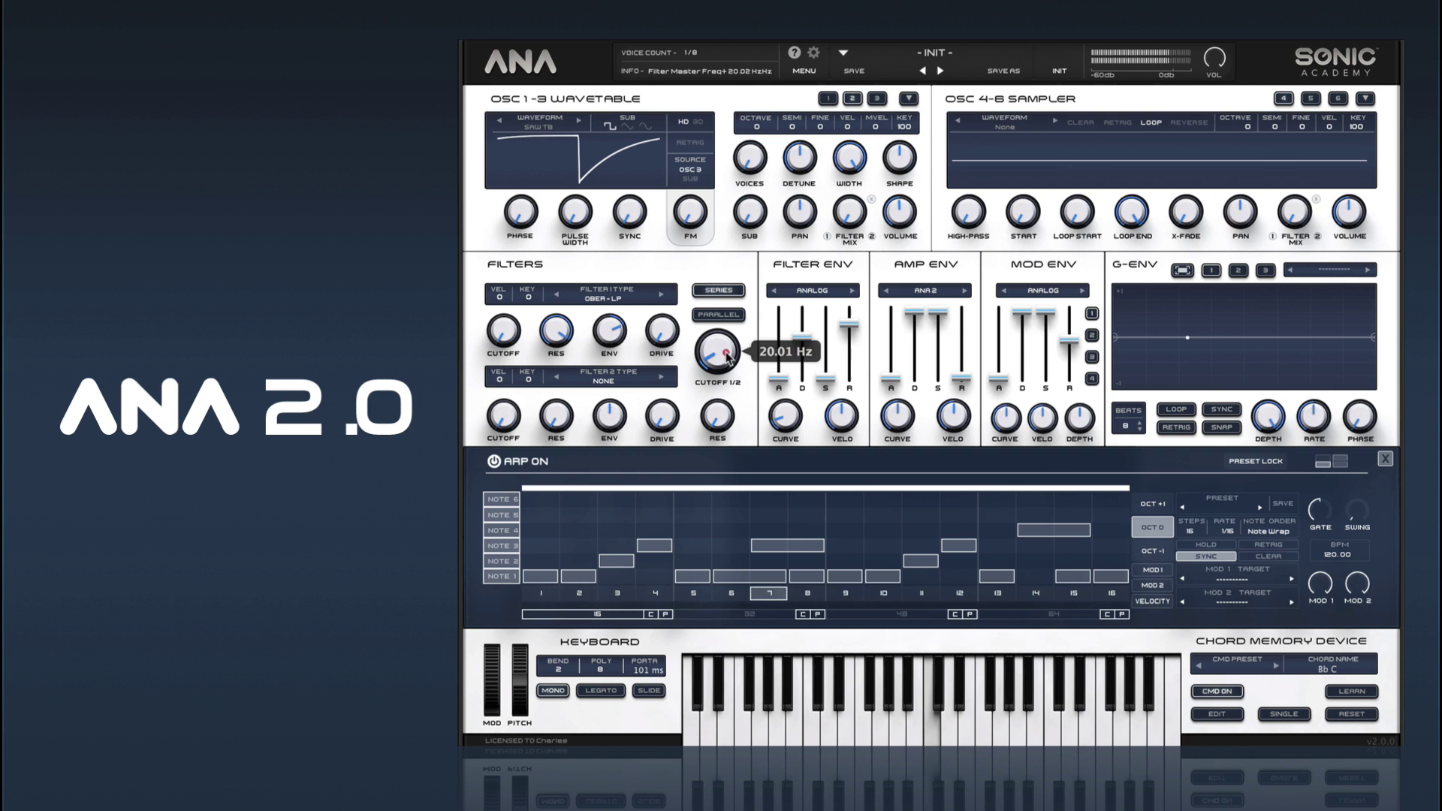
left_click_drag(611, 335, 557, 347)
left_click_drag(720, 342, 721, 329)
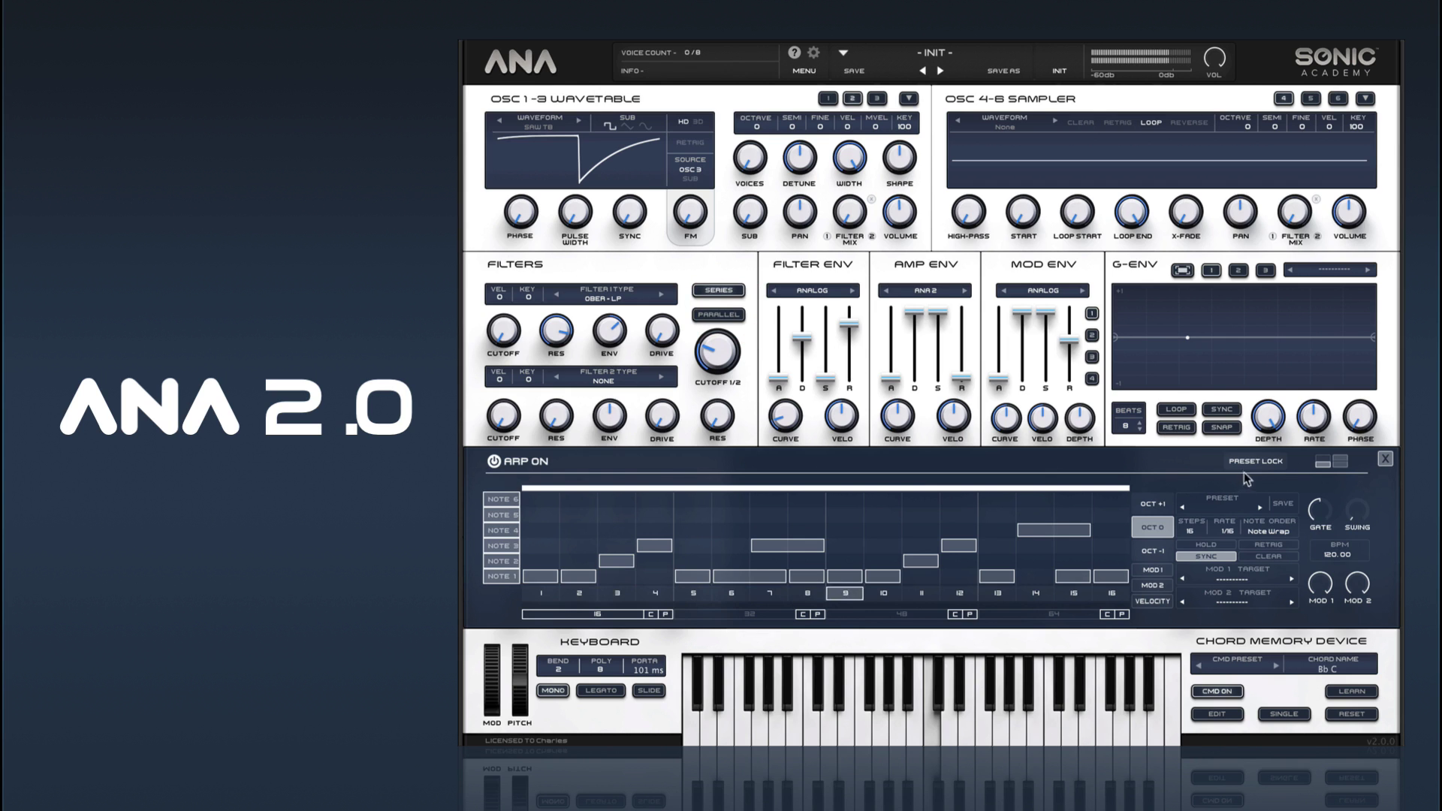
Adjust the arpeggiator's swing amount and close the arpeggiator editor
left_click_drag(1357, 517, 1359, 490)
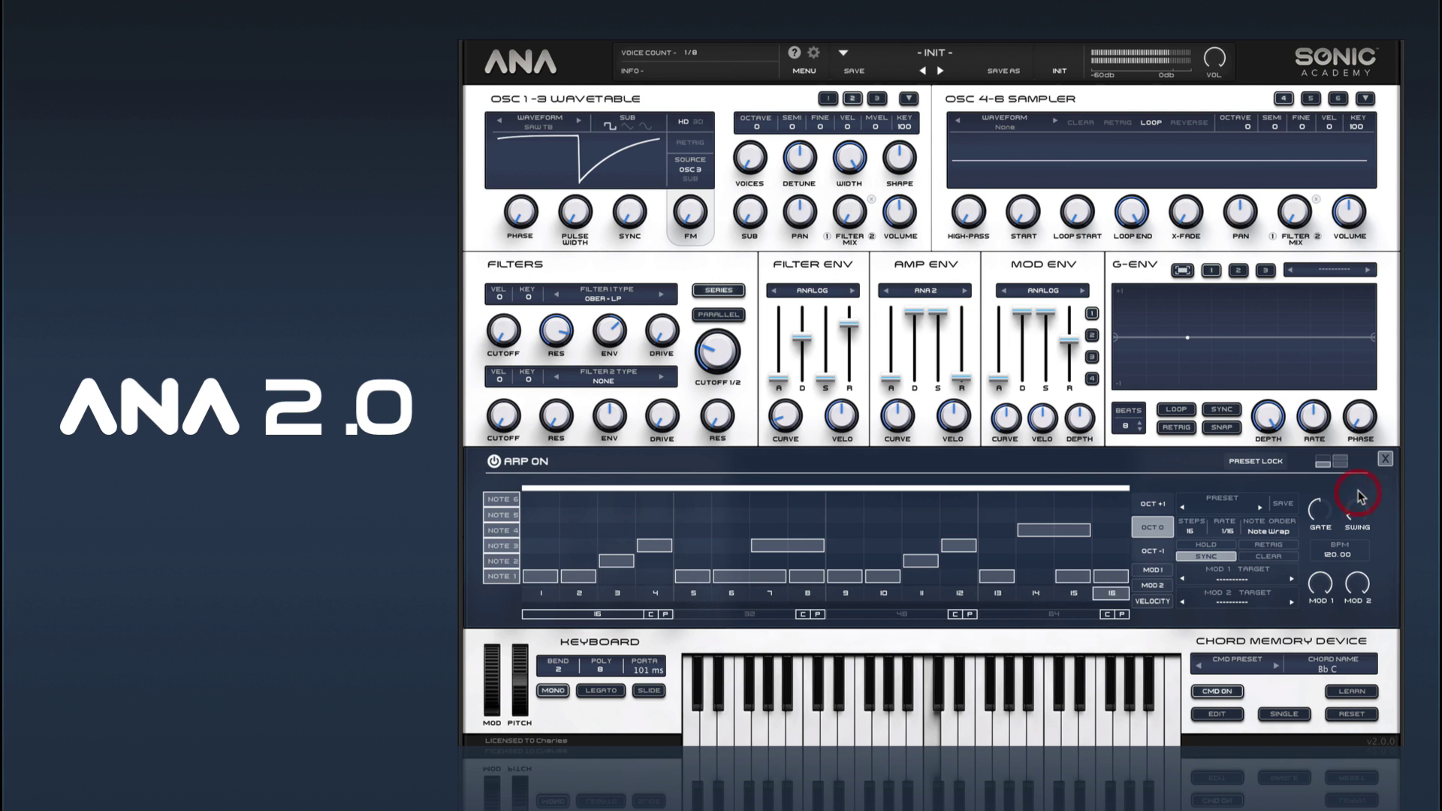
left_click(1386, 460)
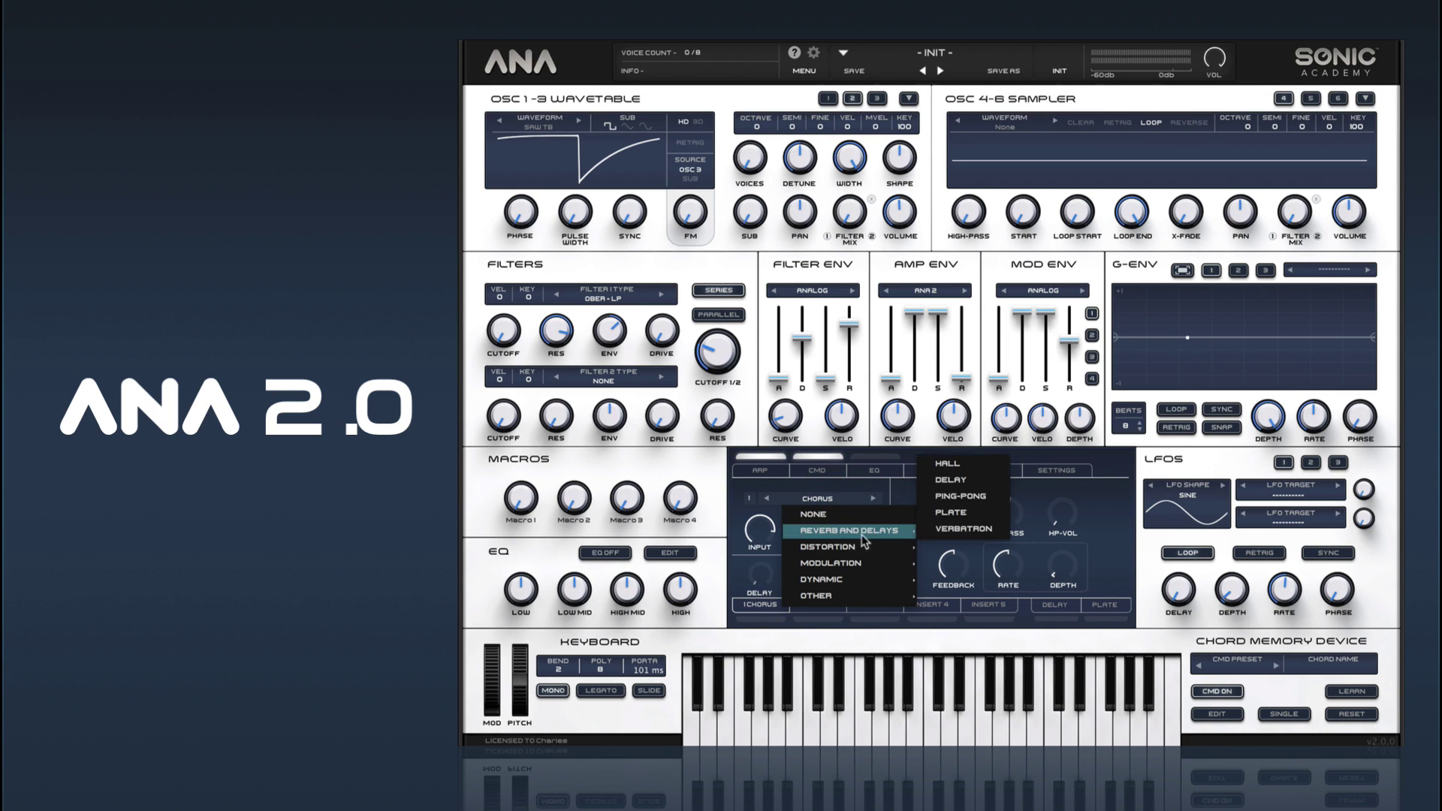
Load the WShaper distortion in insert 1, switch the insert on and raise the effect's drive
mouse_move(834, 547)
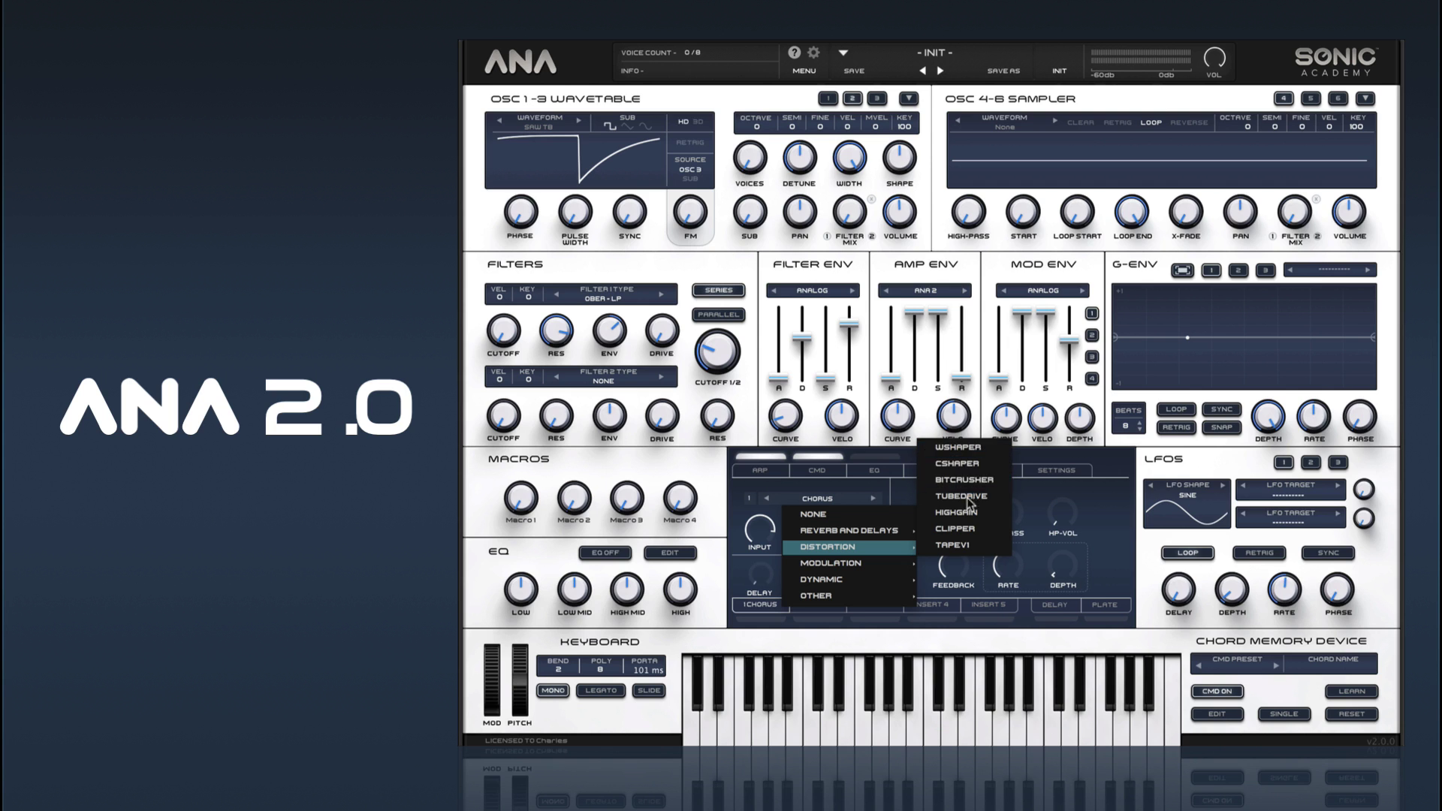
left_click(968, 447)
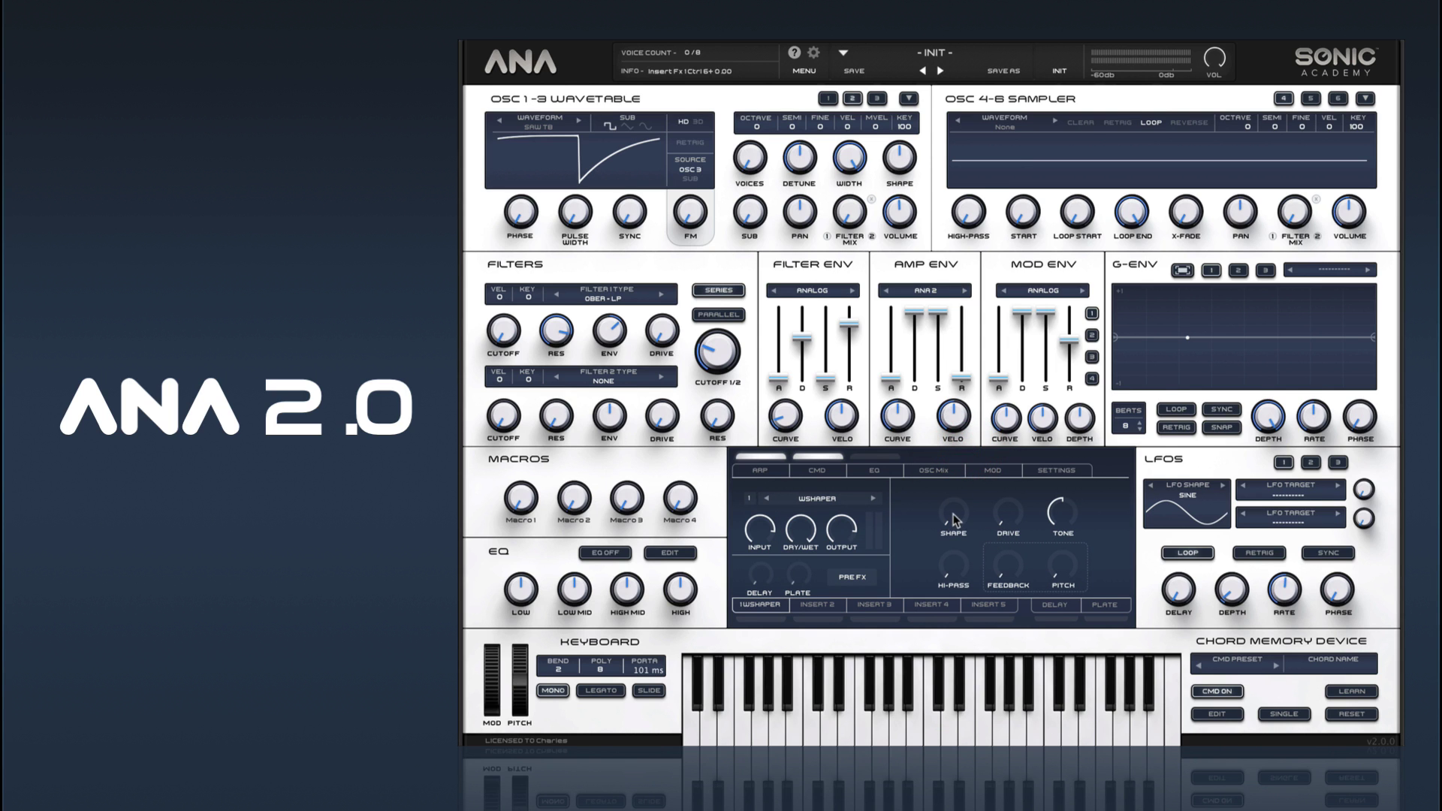
left_click(761, 619)
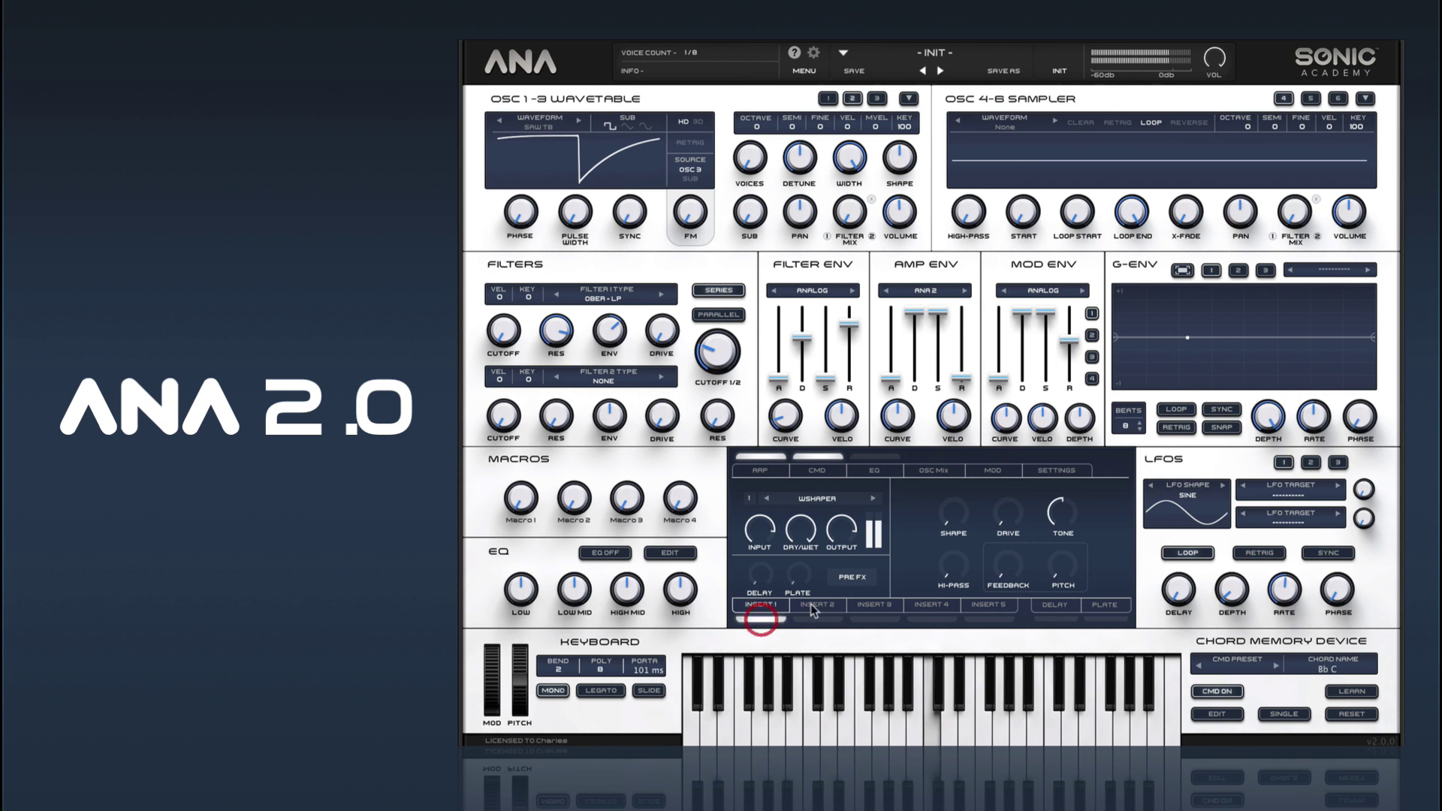
left_click_drag(1020, 508, 1023, 419)
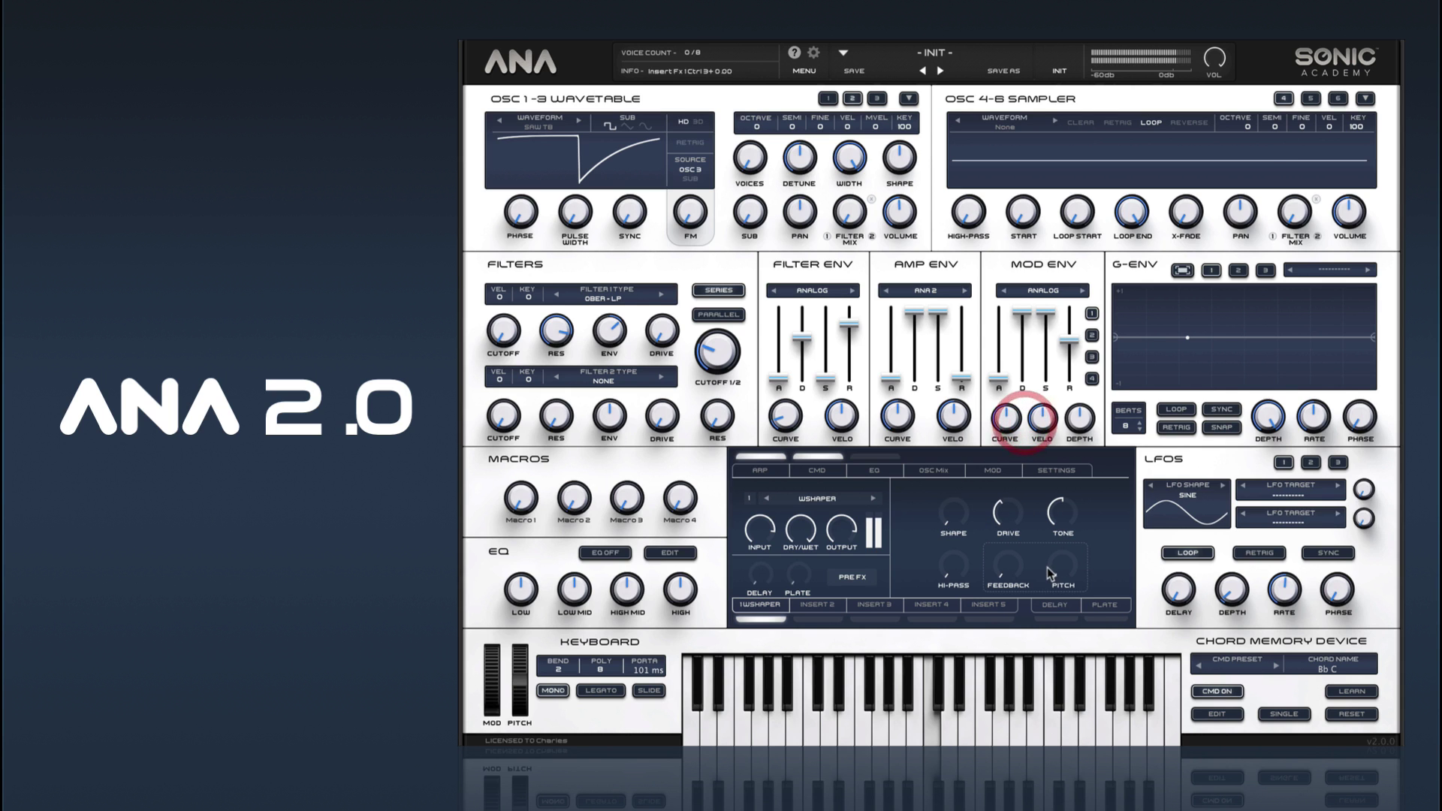
Adjust WShaper's drive and turn its shape up, and lower the master filter cutoff to about 22.5 Hz
left_click(1216, 75)
left_click_drag(1009, 518, 1022, 461)
left_click(954, 517)
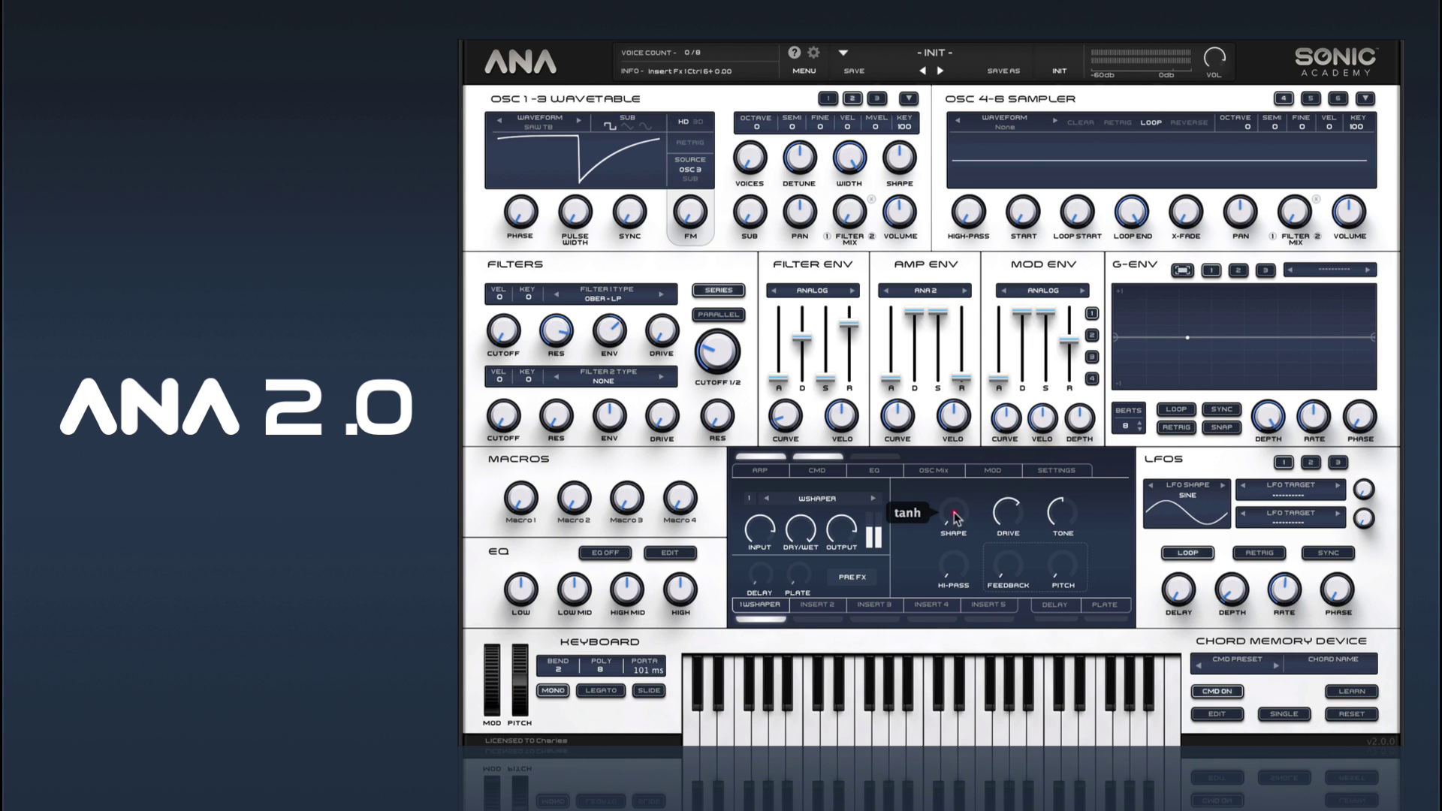
mouse_move(955, 495)
left_mouse_down()
mouse_move(955, 511)
mouse_move(972, 374)
mouse_move(968, 484)
left_mouse_up()
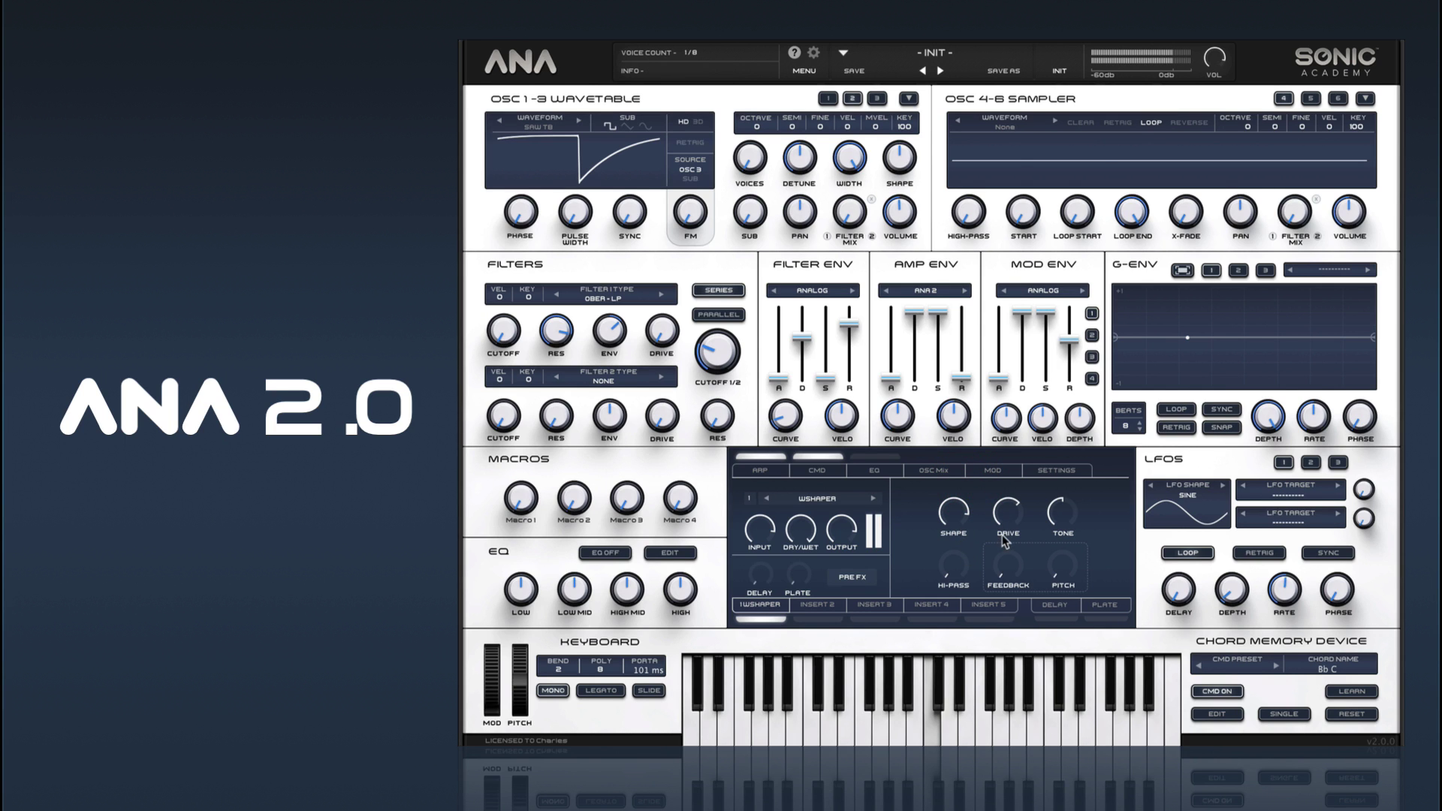
left_click_drag(957, 514, 1011, 575)
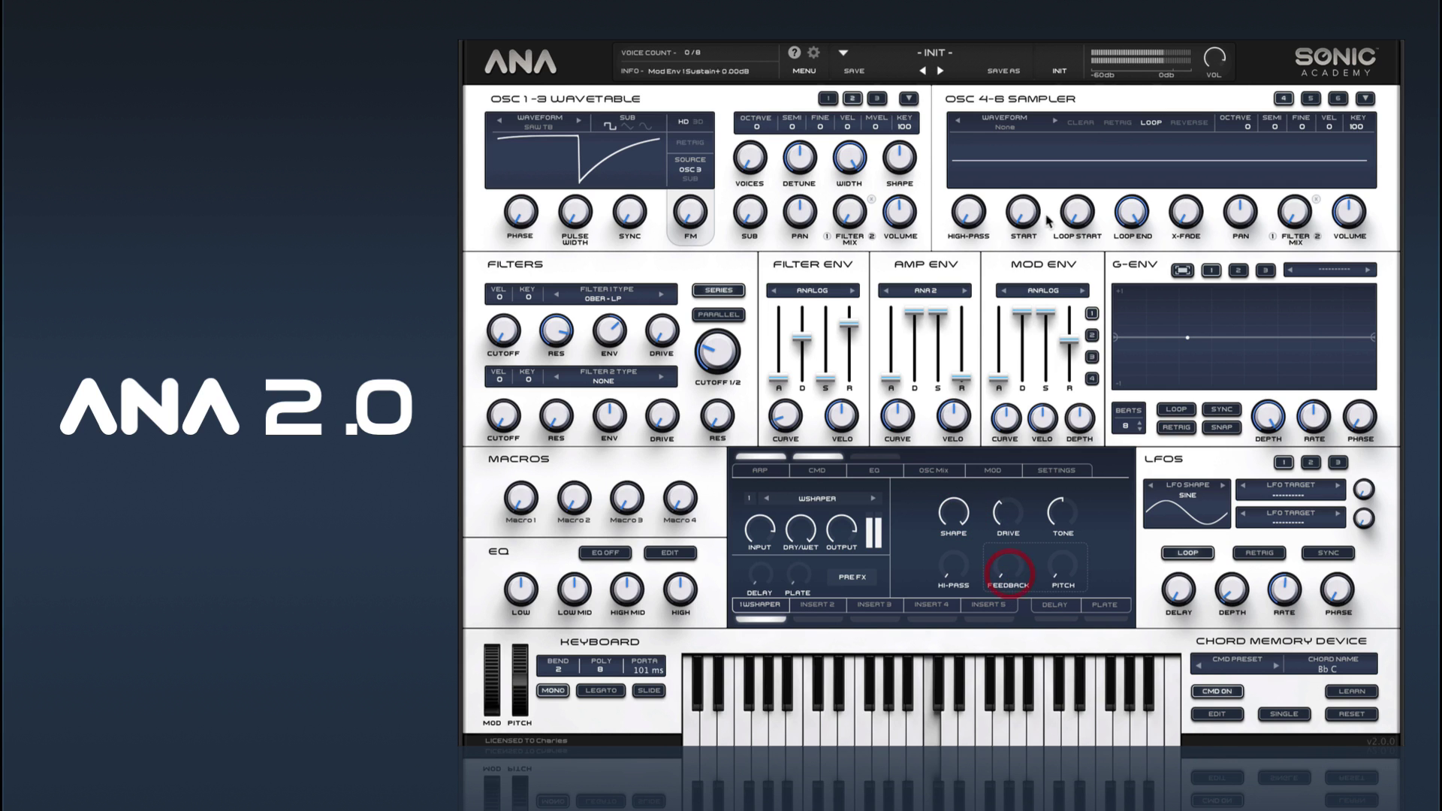
left_click_drag(719, 355, 744, 379)
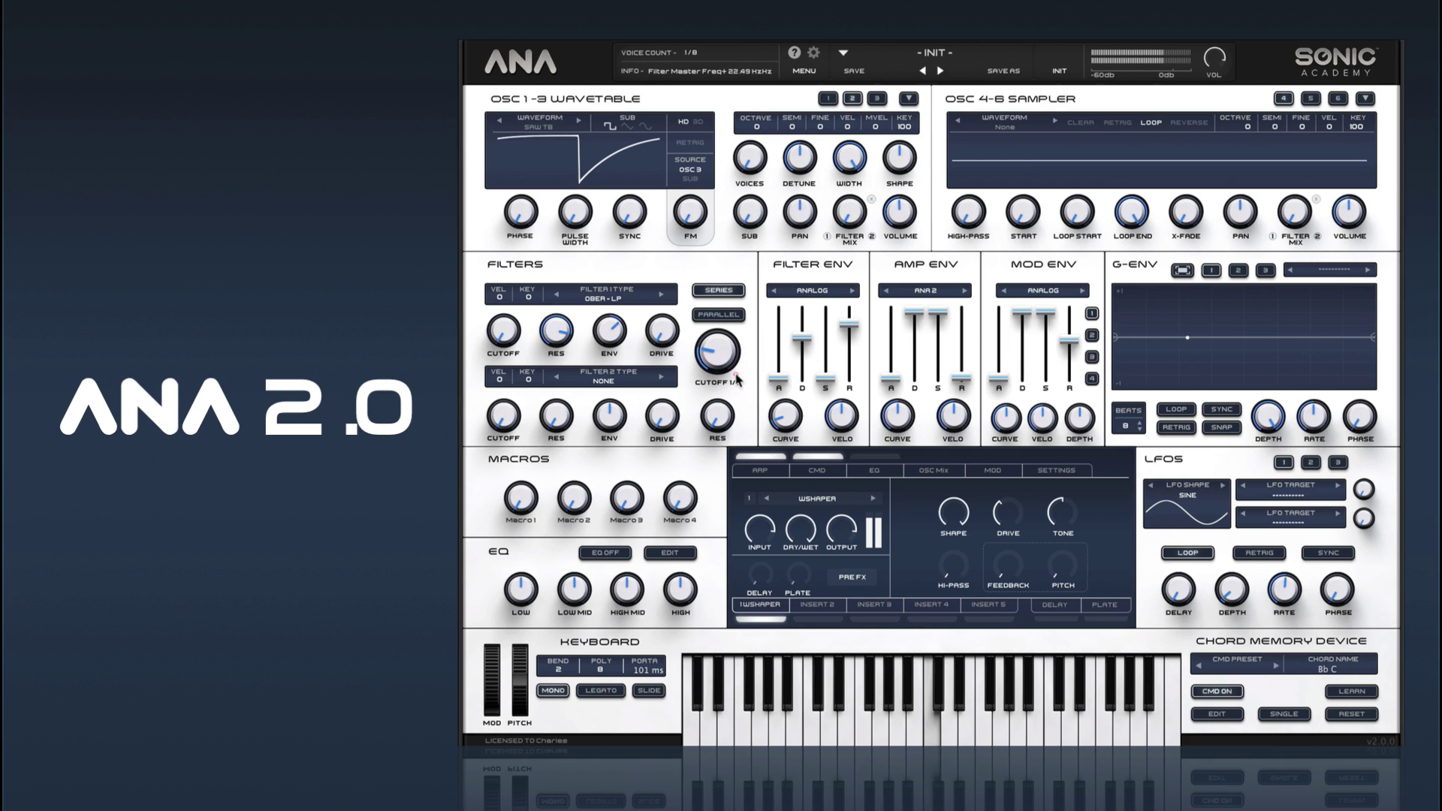
Turn WShaper's shape back down close to tanh and raise its hi-pass to about 119 Hz
left_click_drag(954, 514, 960, 663)
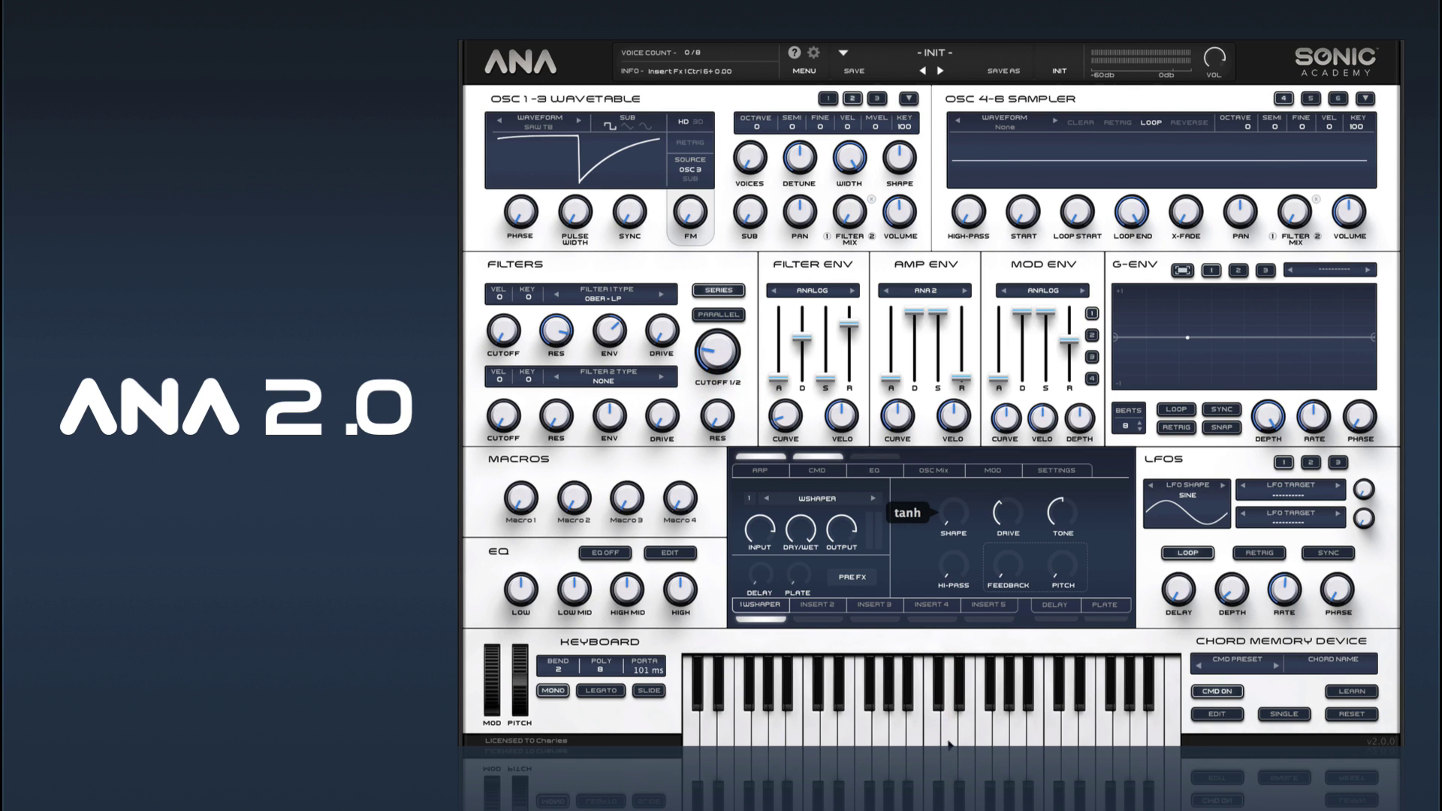
left_click_drag(949, 746, 955, 689)
left_click(953, 707)
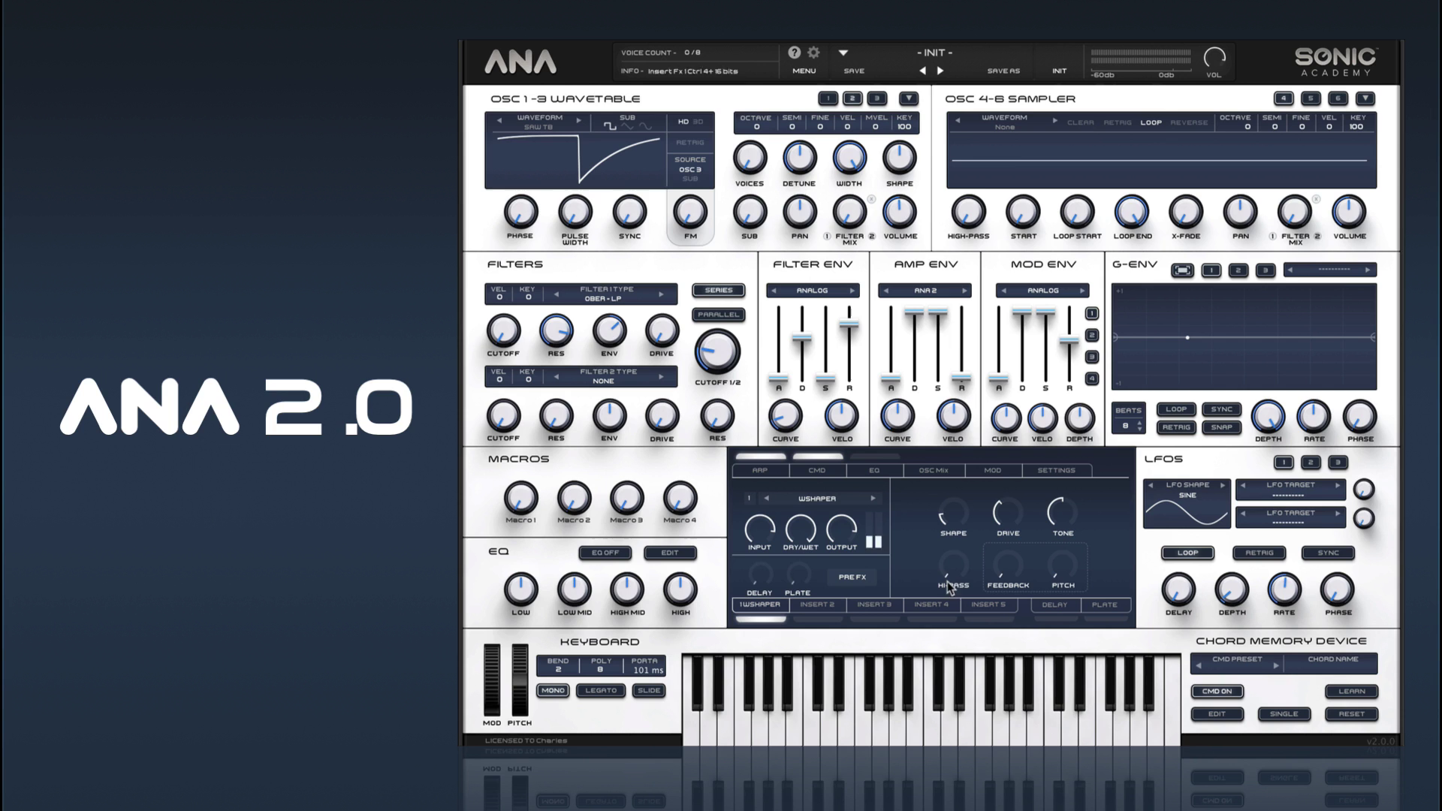
left_click_drag(958, 571, 964, 510)
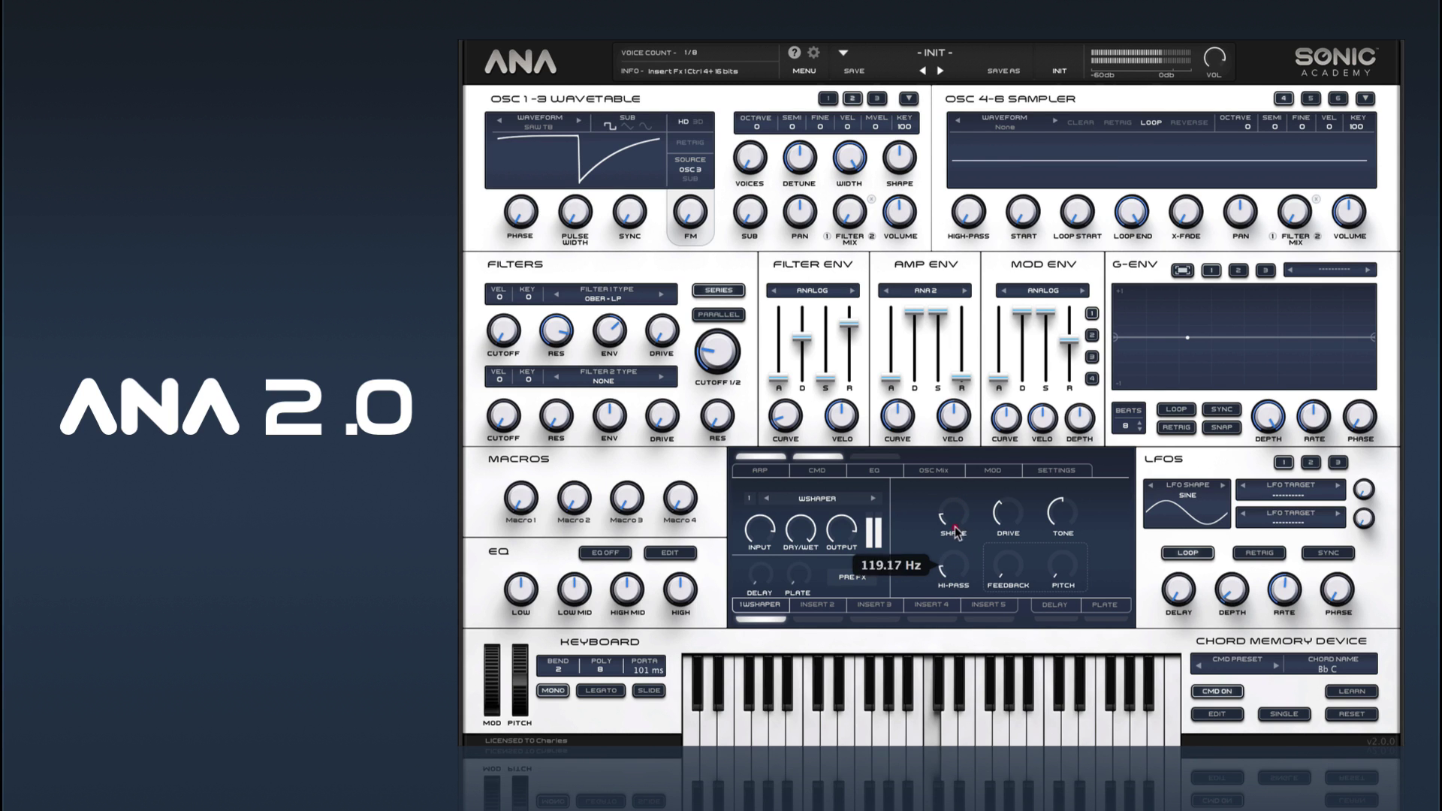
Set WShaper's drive to about 36 dB and its shape to WK while readjusting the master filter cutoff
left_click_drag(717, 350, 754, 362)
left_click_drag(1012, 527, 1018, 447)
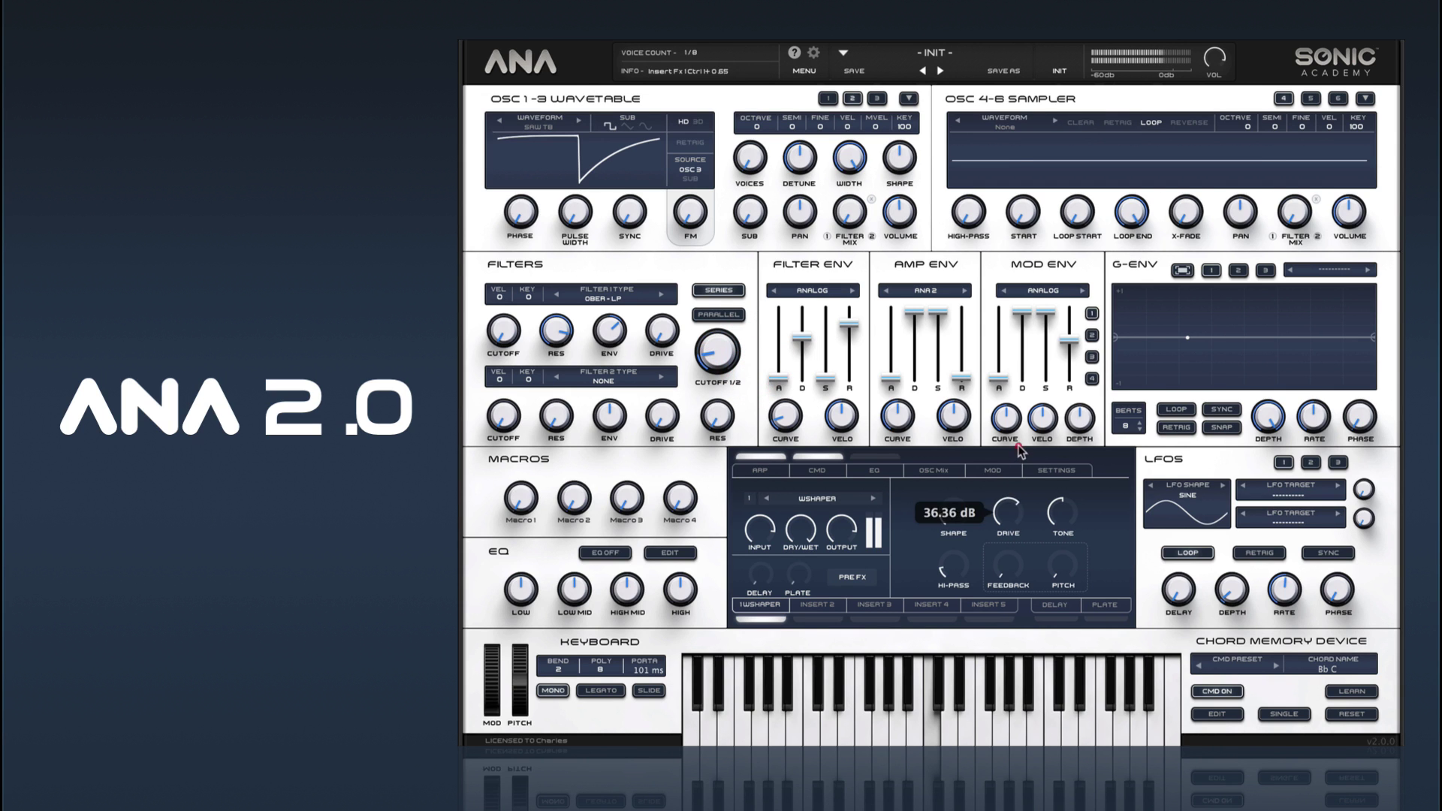
left_click_drag(969, 568, 981, 367)
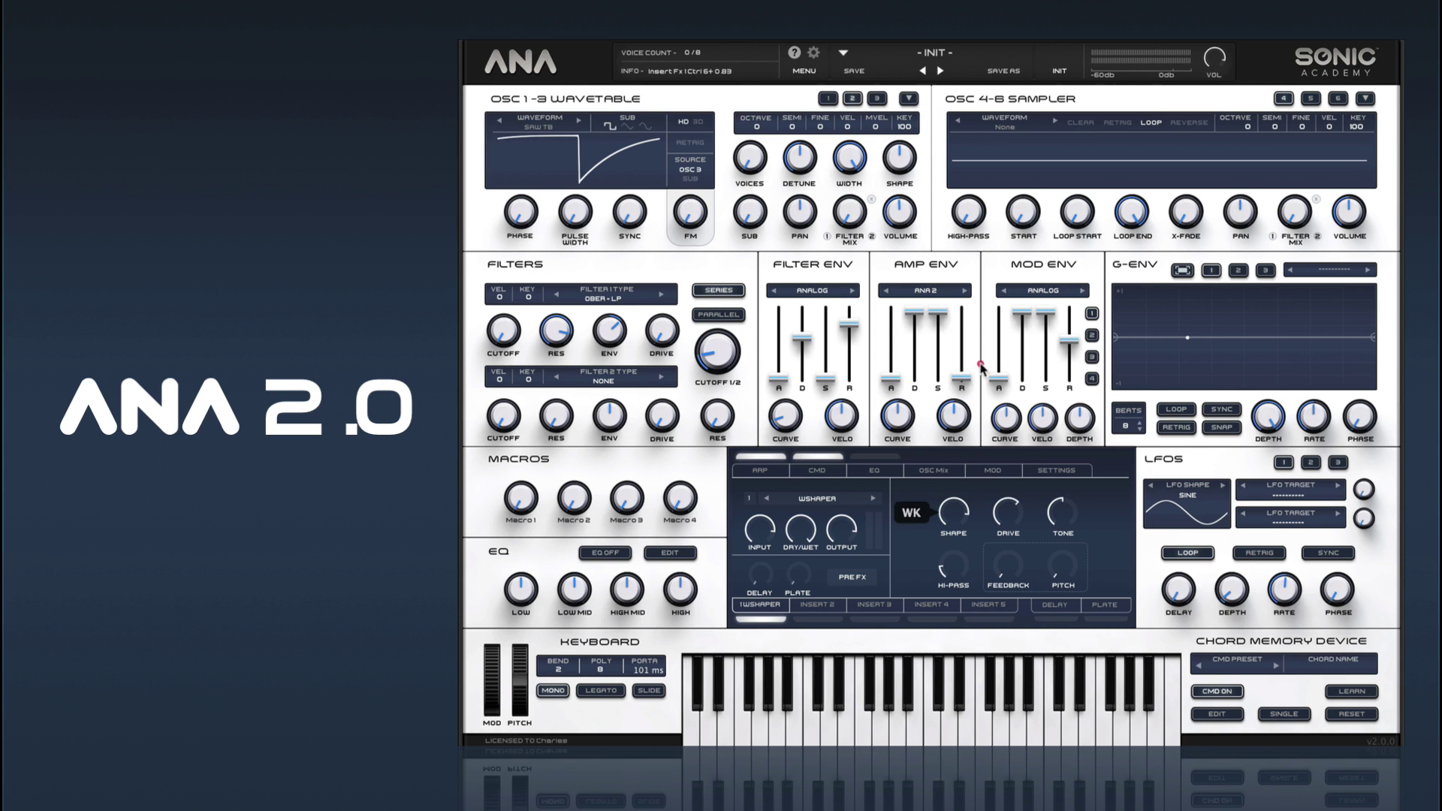
left_click_drag(721, 366, 741, 308)
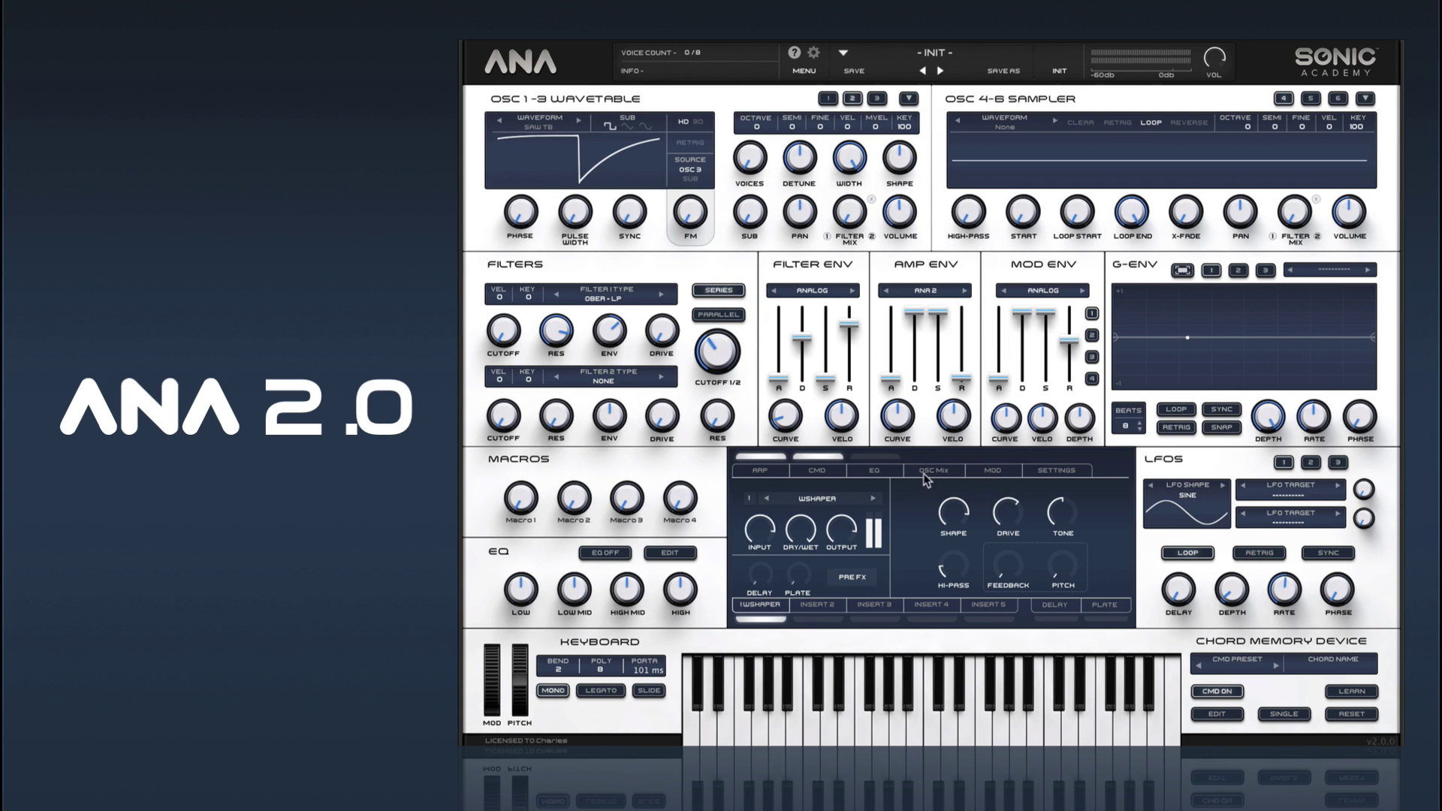
Replace WShaper with Clipper in insert 1, raise its drive and hi-pass, and lower the master filter cutoff
left_click(840, 500)
mouse_move(819, 552)
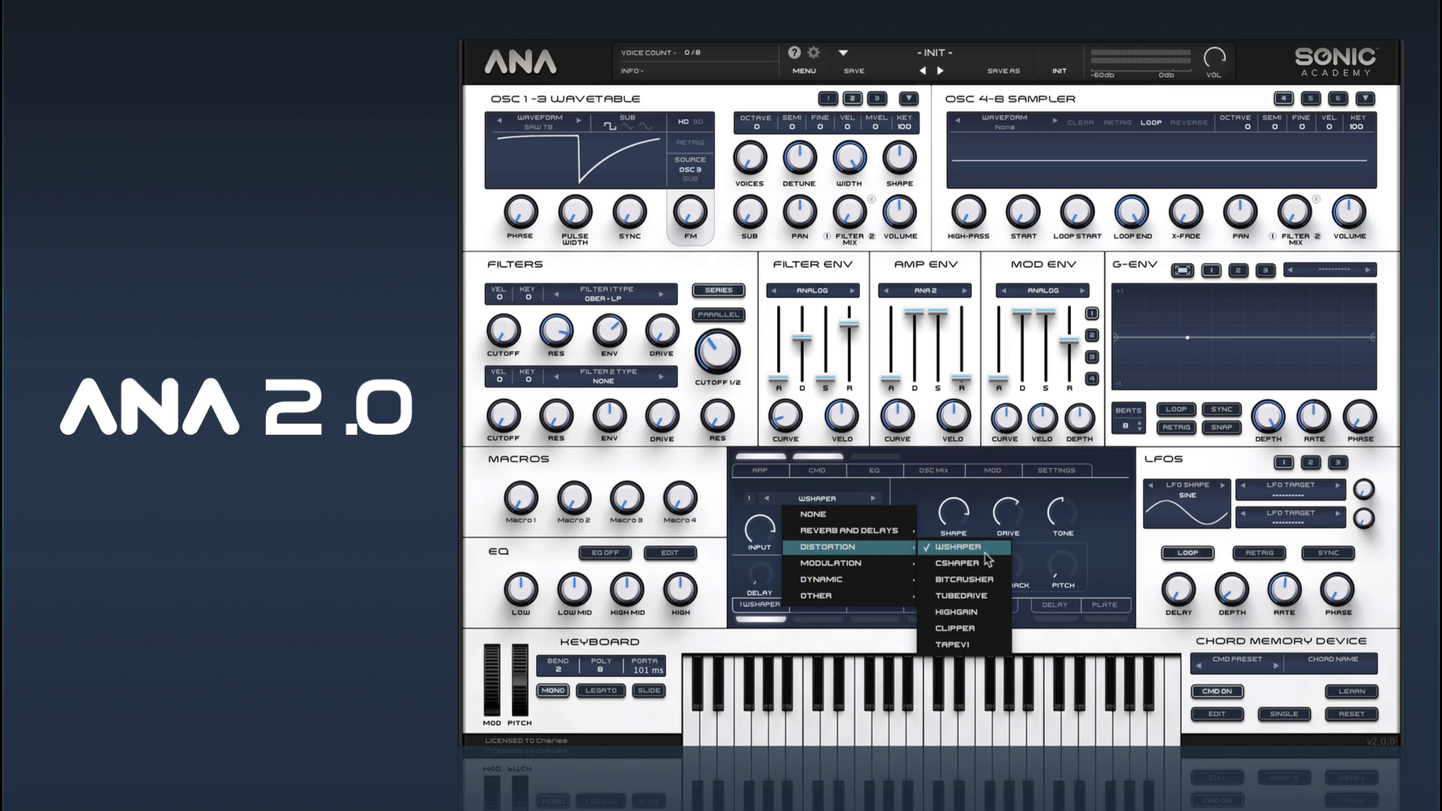
left_click(973, 630)
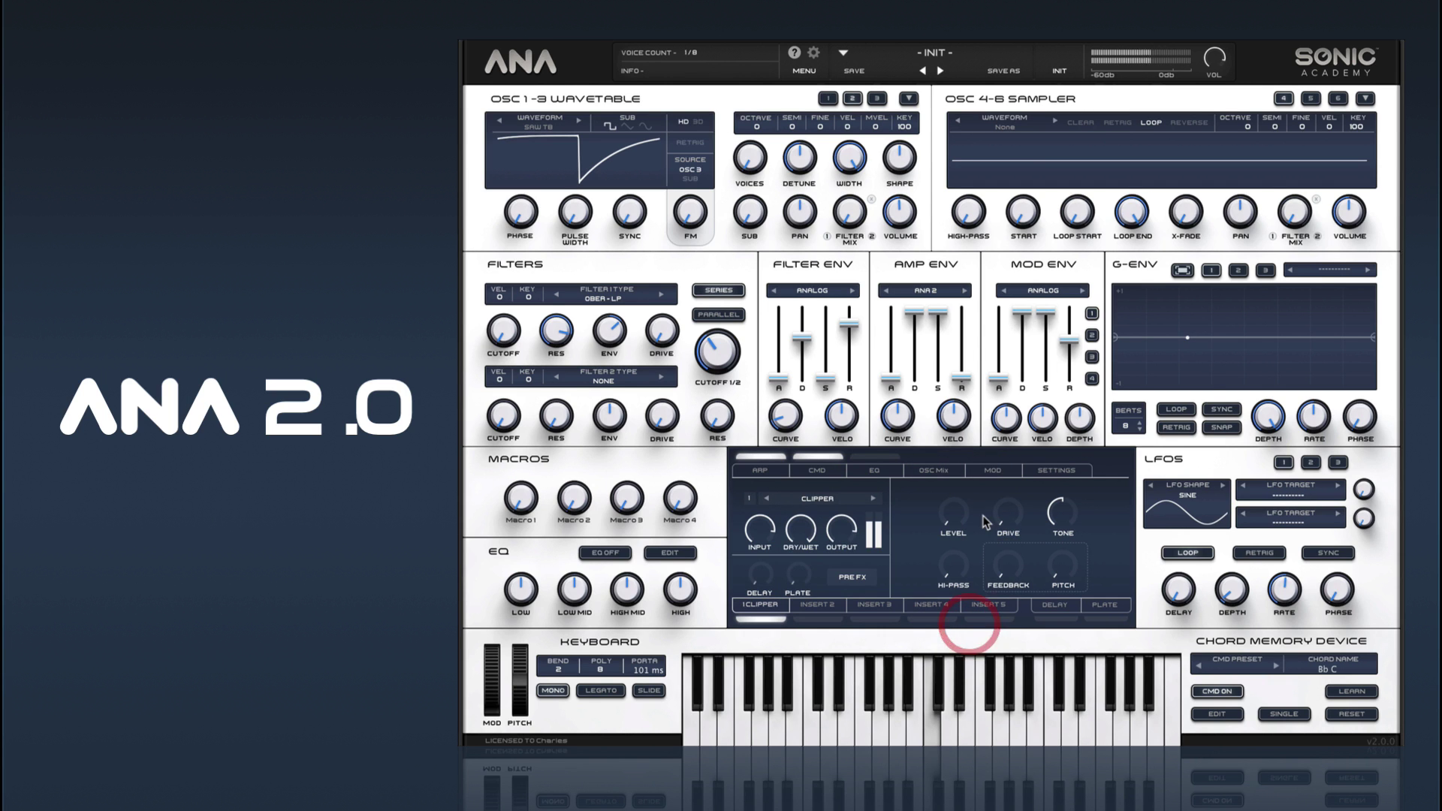
left_click_drag(1039, 349, 1037, 341)
left_click_drag(962, 559, 972, 513)
left_click_drag(717, 350, 743, 395)
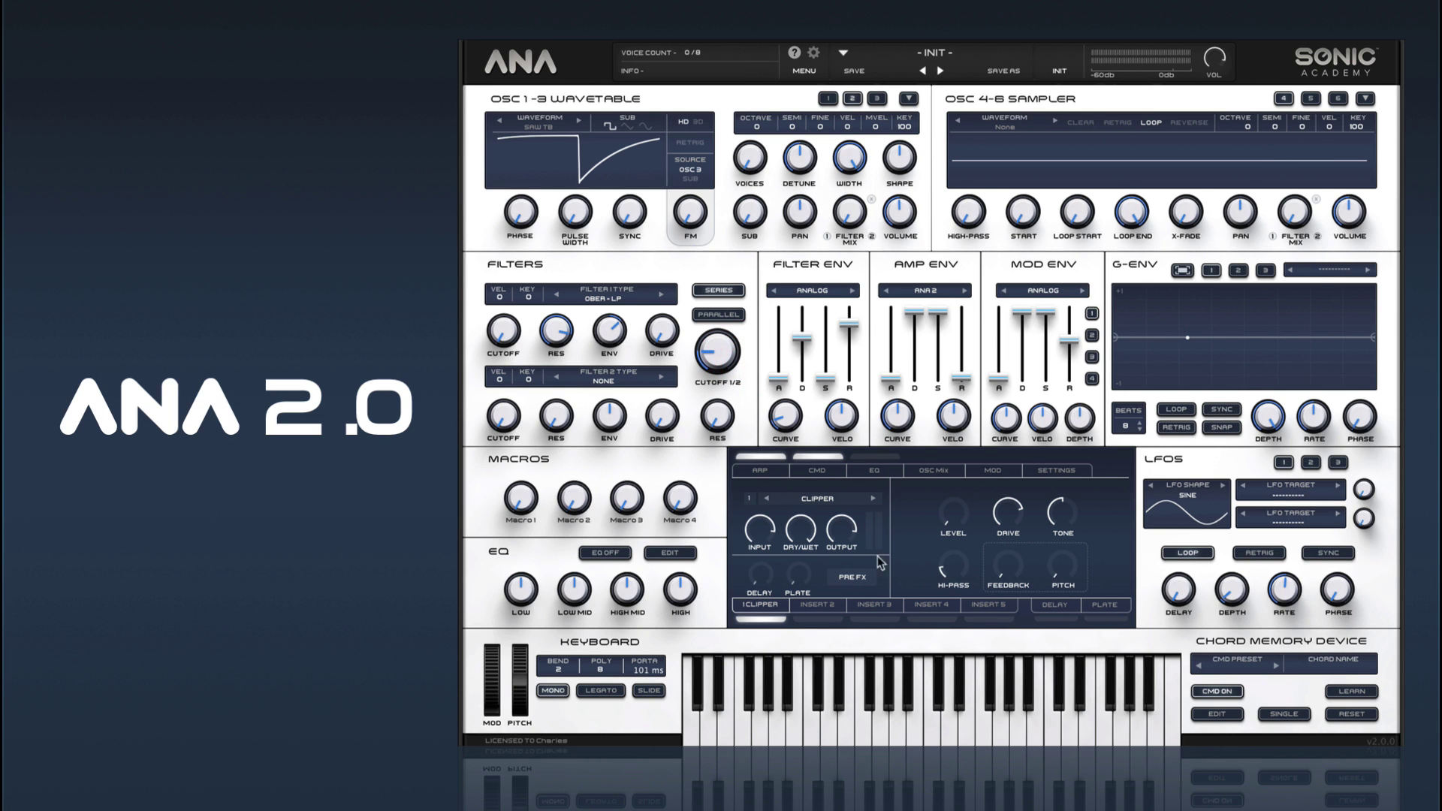
Load HighGain in insert 1, raise its drive, set its hi-pass to about 524.5 Hz and switch the cabinet on
left_click(841, 501)
mouse_move(854, 553)
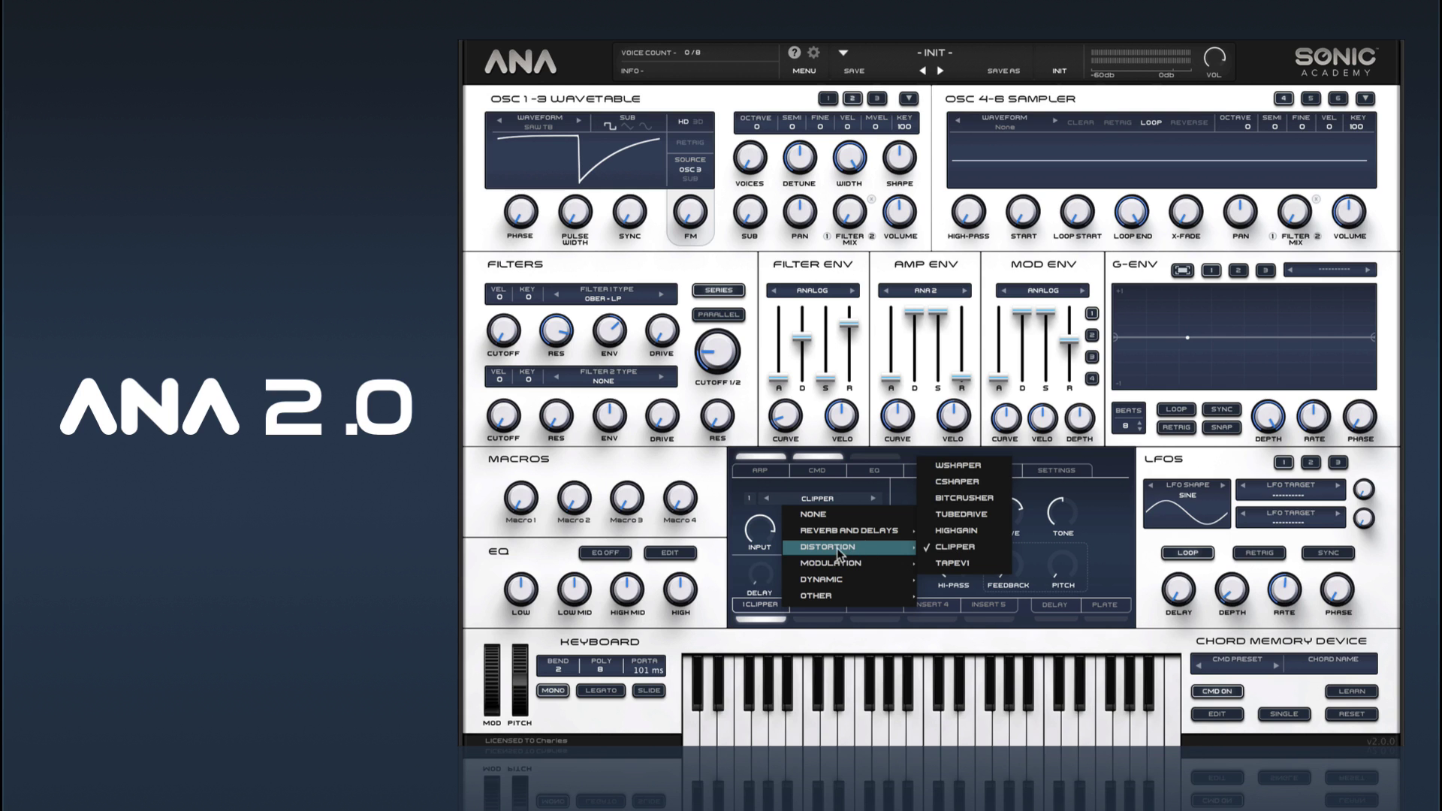
left_click(974, 530)
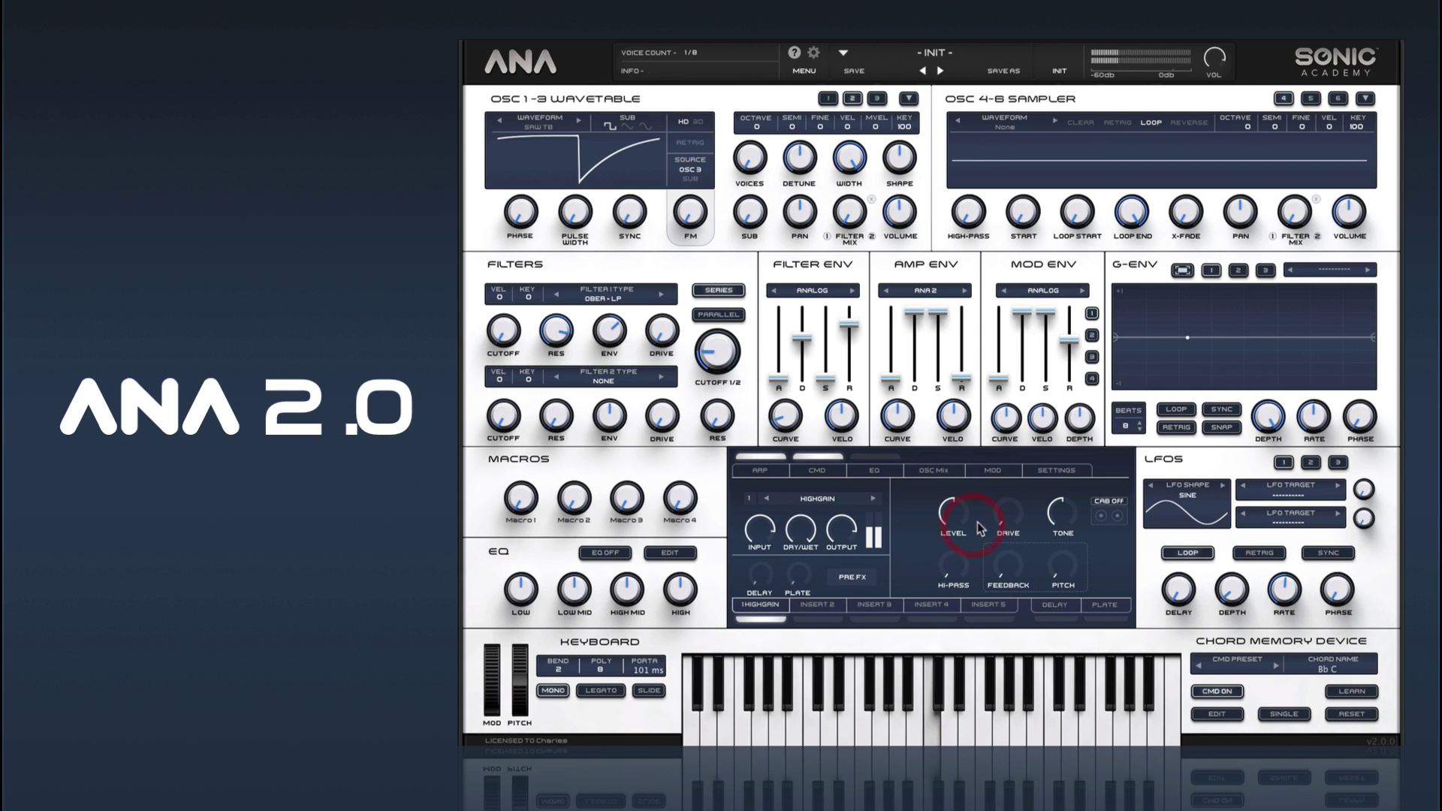
left_click_drag(1049, 363, 1050, 362)
left_click_drag(966, 561, 1012, 508)
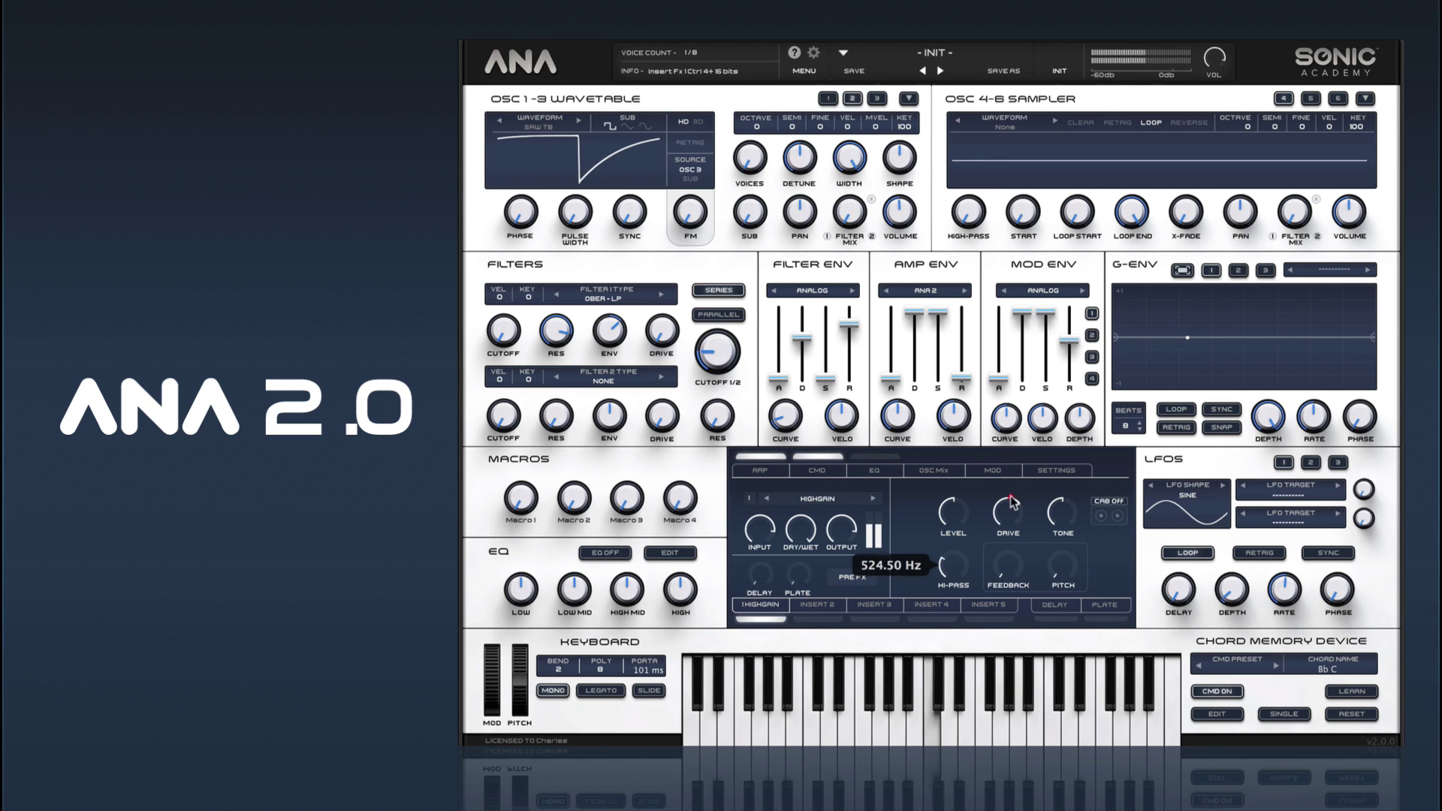
left_click_drag(714, 350, 752, 344)
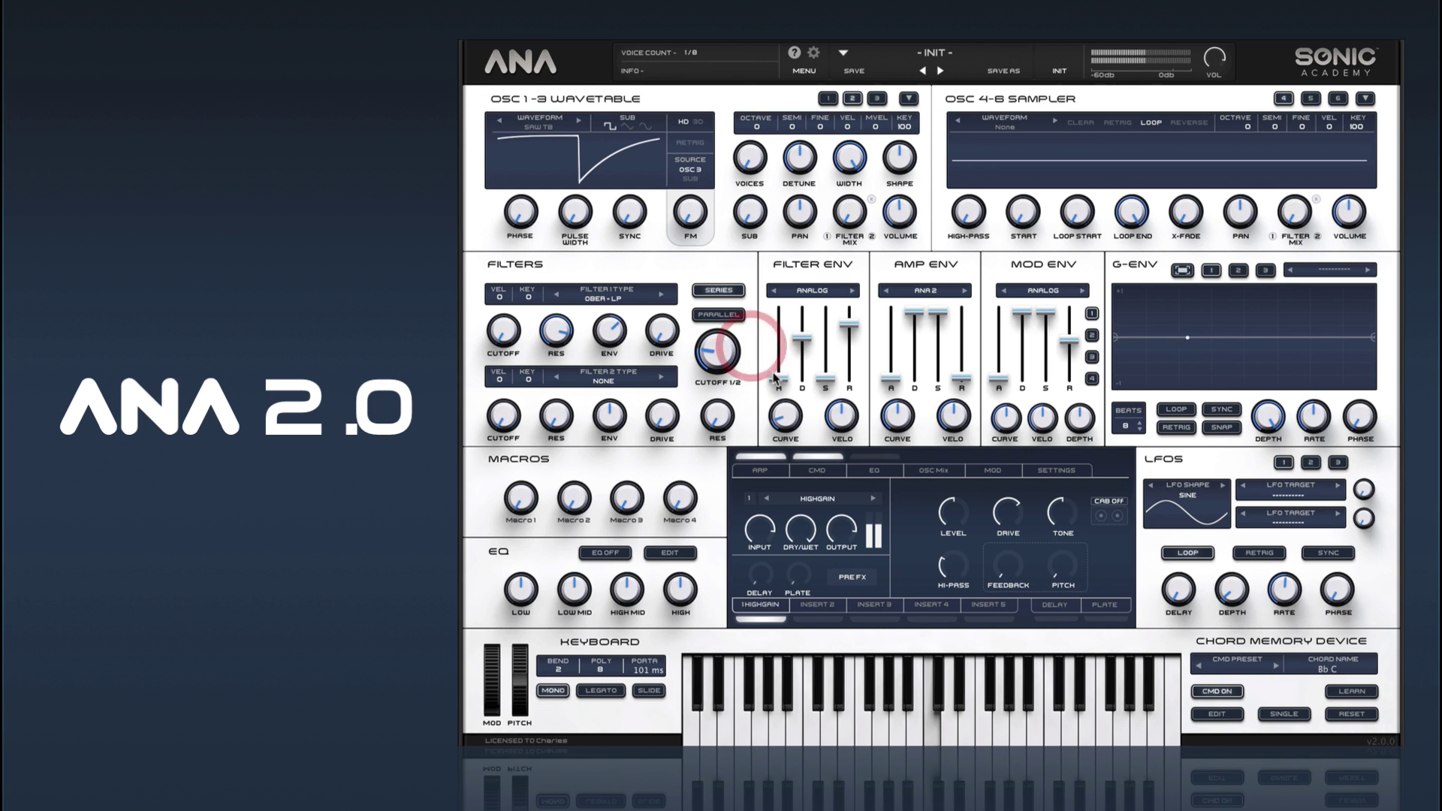
left_click(1102, 517)
Reduce filter 1's resonance and envelope amount, and raise the master filter cutoff
left_click_drag(735, 356, 735, 353)
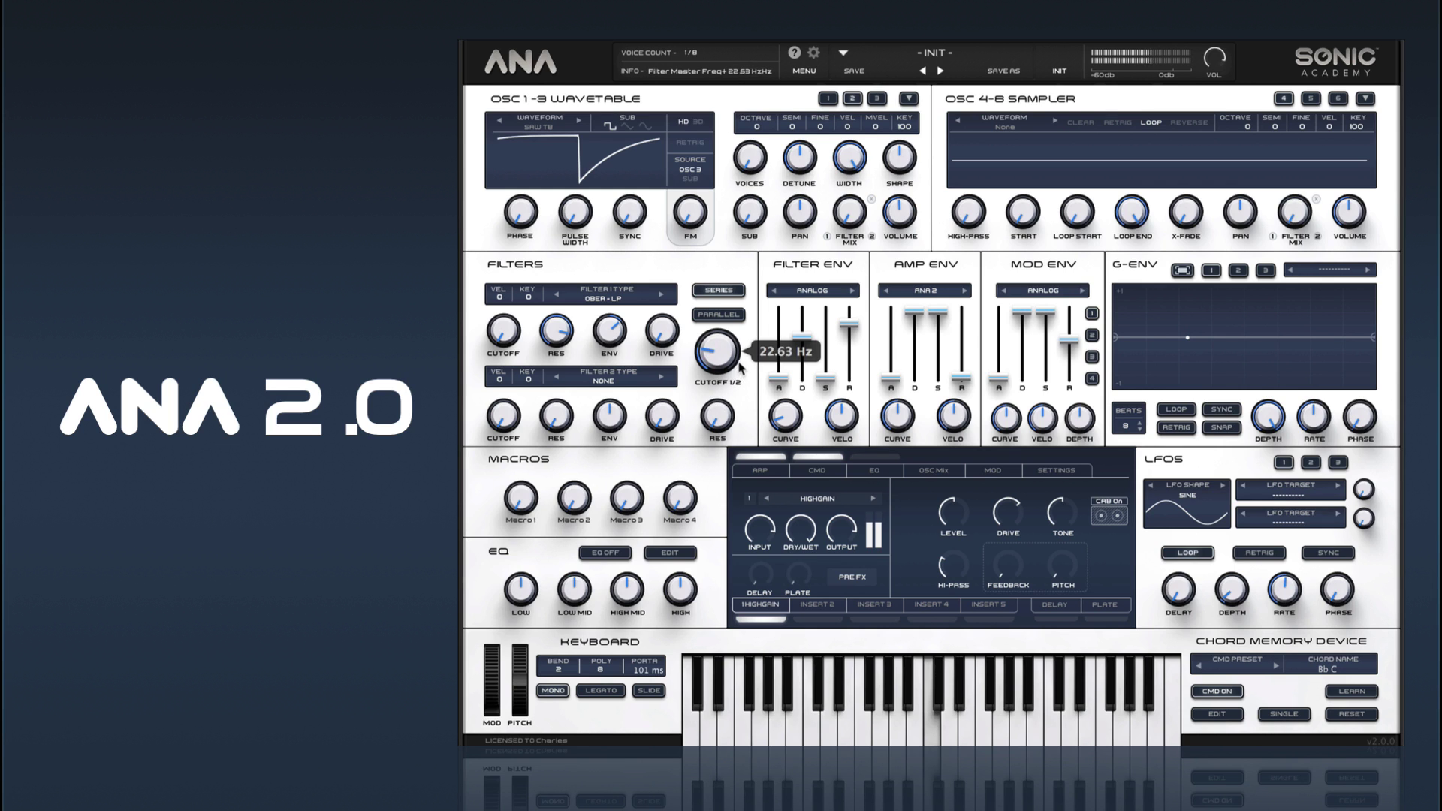
left_click_drag(556, 331, 613, 338)
left_click_drag(727, 351, 706, 343)
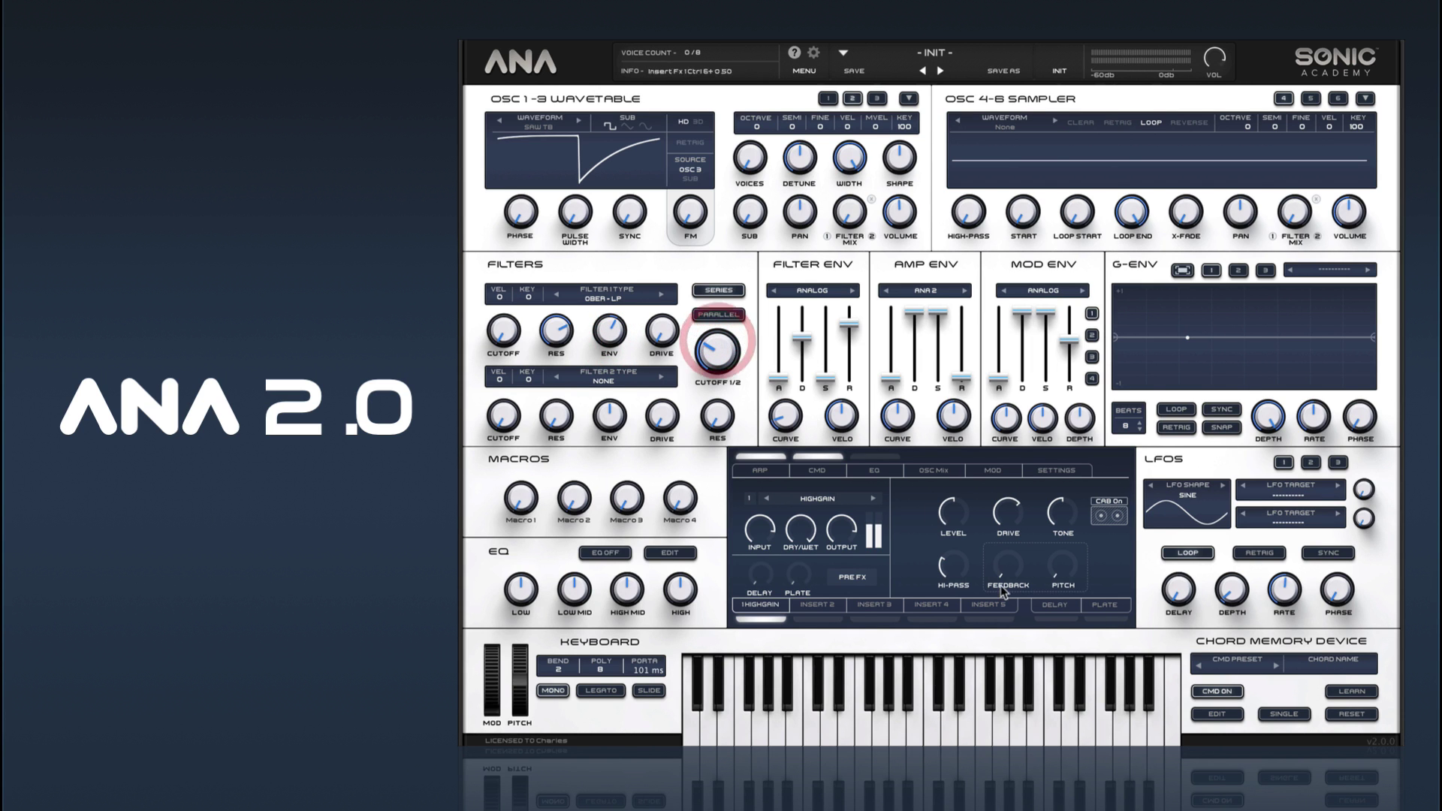
Set filter 1's velocity amount to 80 and open the arpeggiator editor
left_click_drag(490, 301, 502, 240)
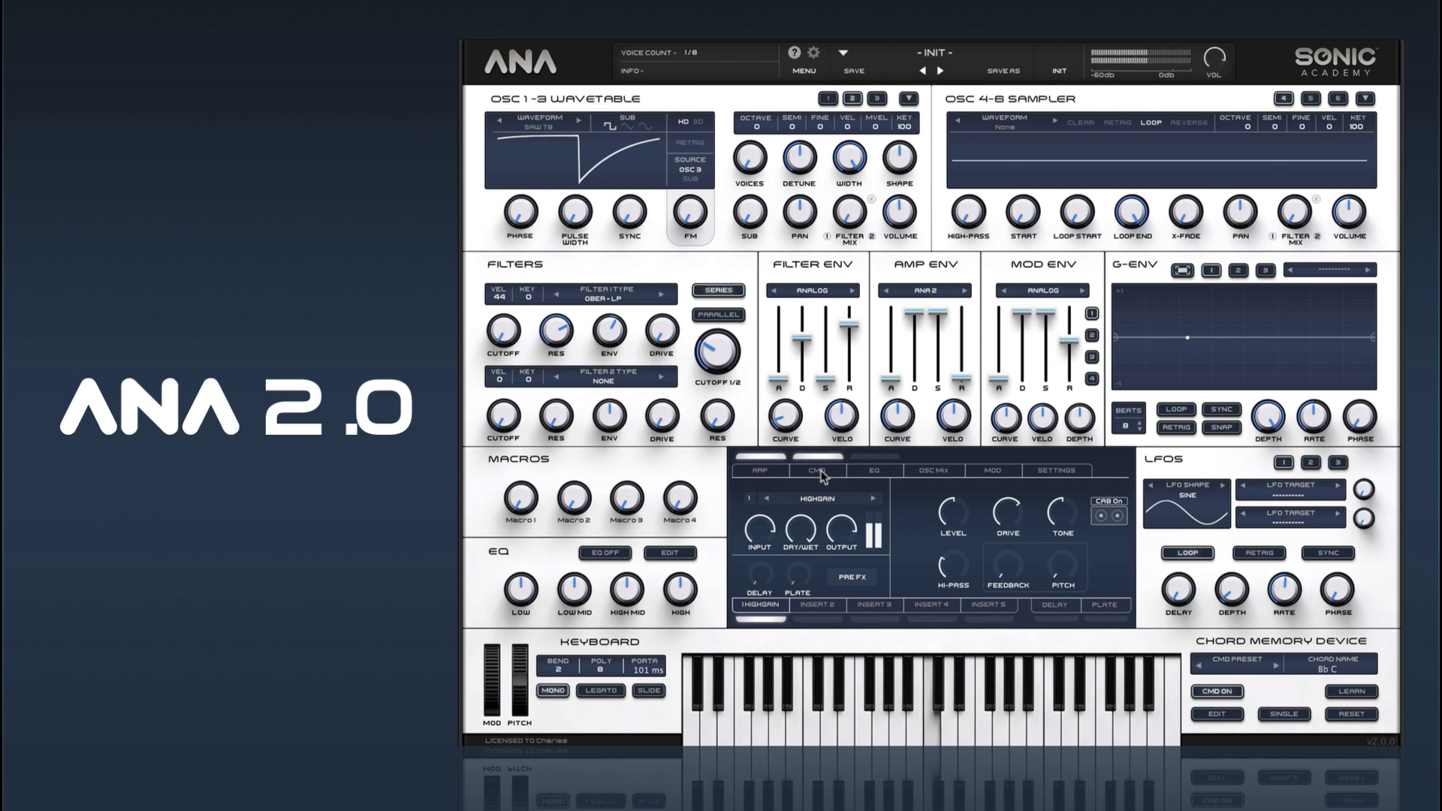
left_click(757, 470)
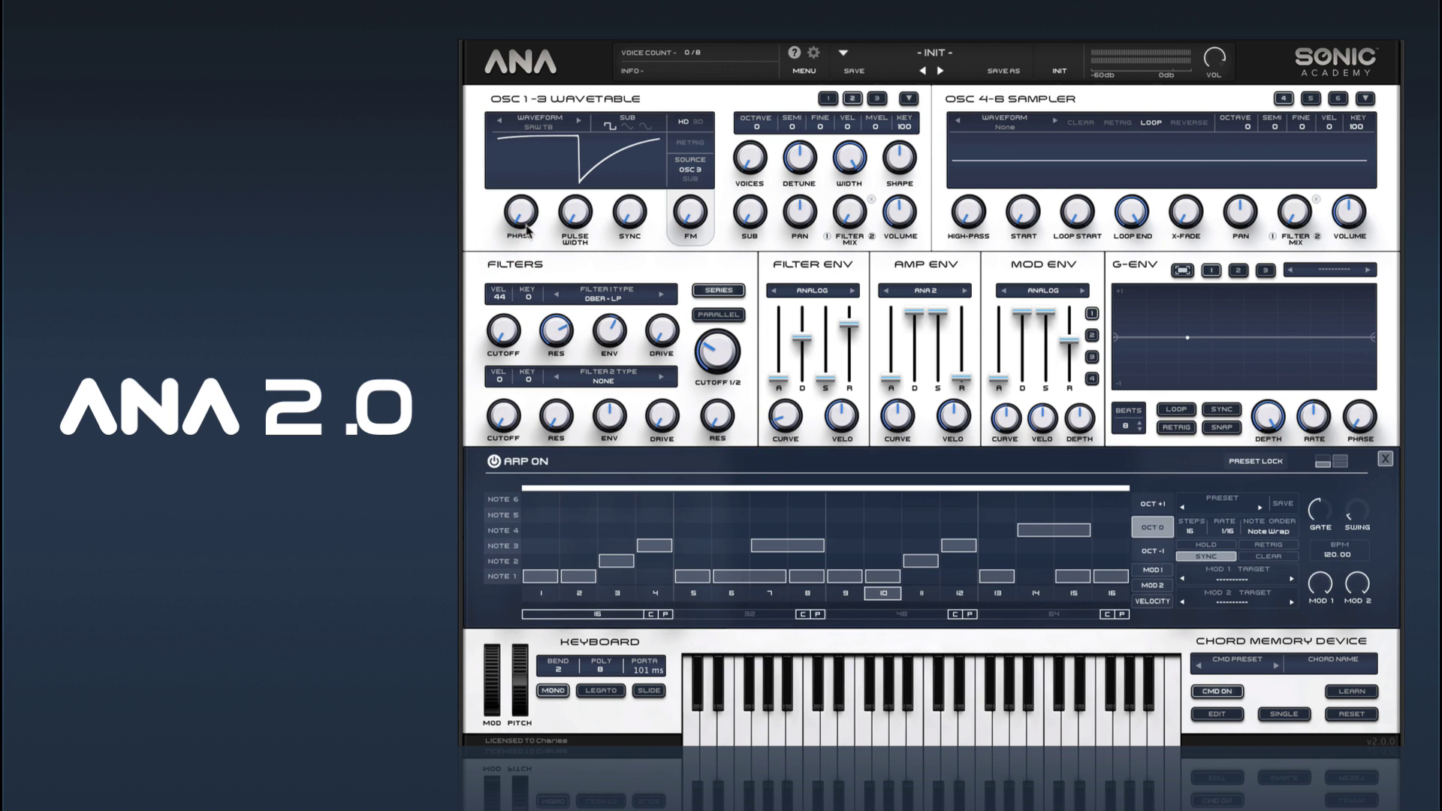
left_click_drag(505, 290, 503, 269)
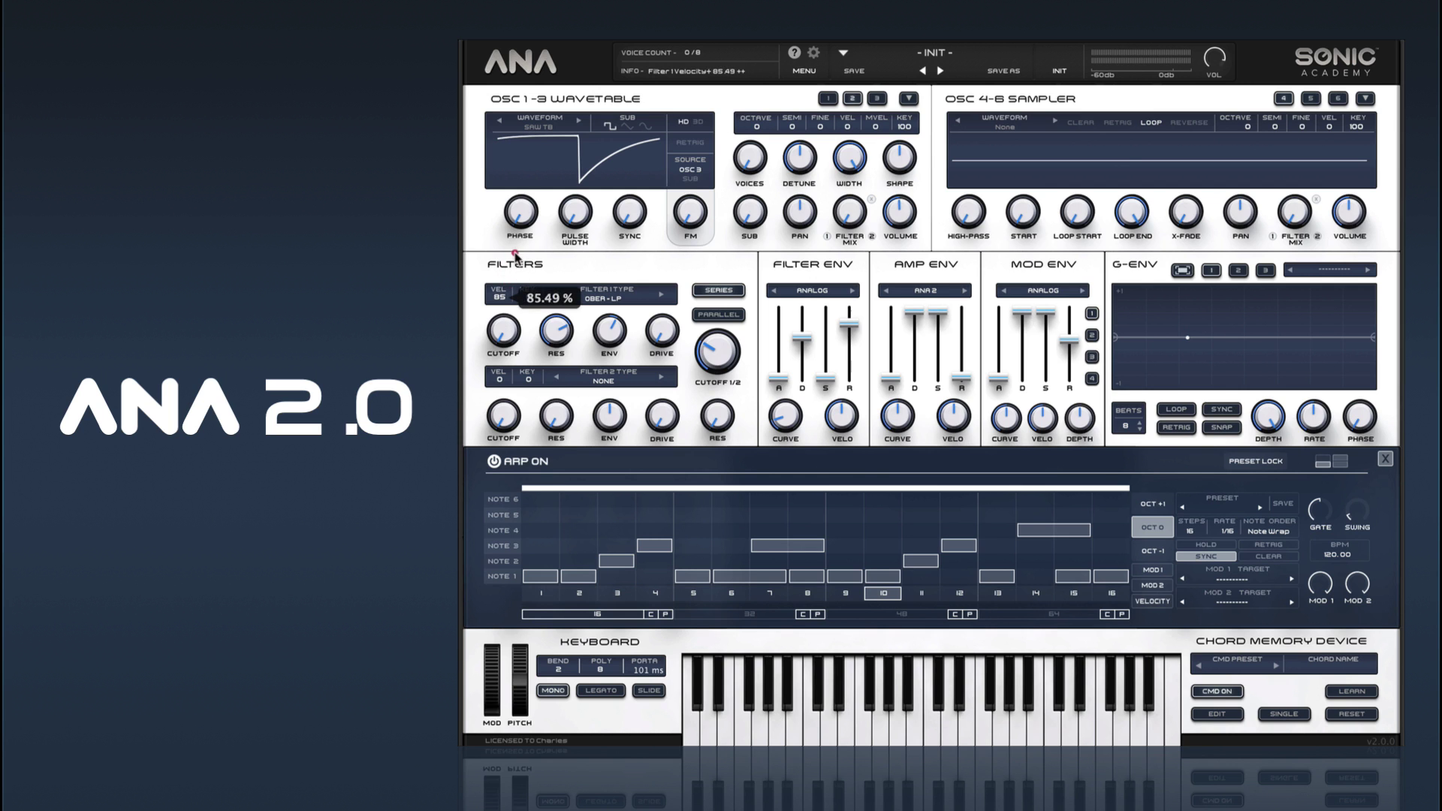
left_click_drag(514, 260, 516, 266)
Lower the velocity of all arpeggiator steps and accent steps 2, 6, 10, 14 and 16
left_click(1147, 601)
left_click_drag(535, 575, 1119, 579)
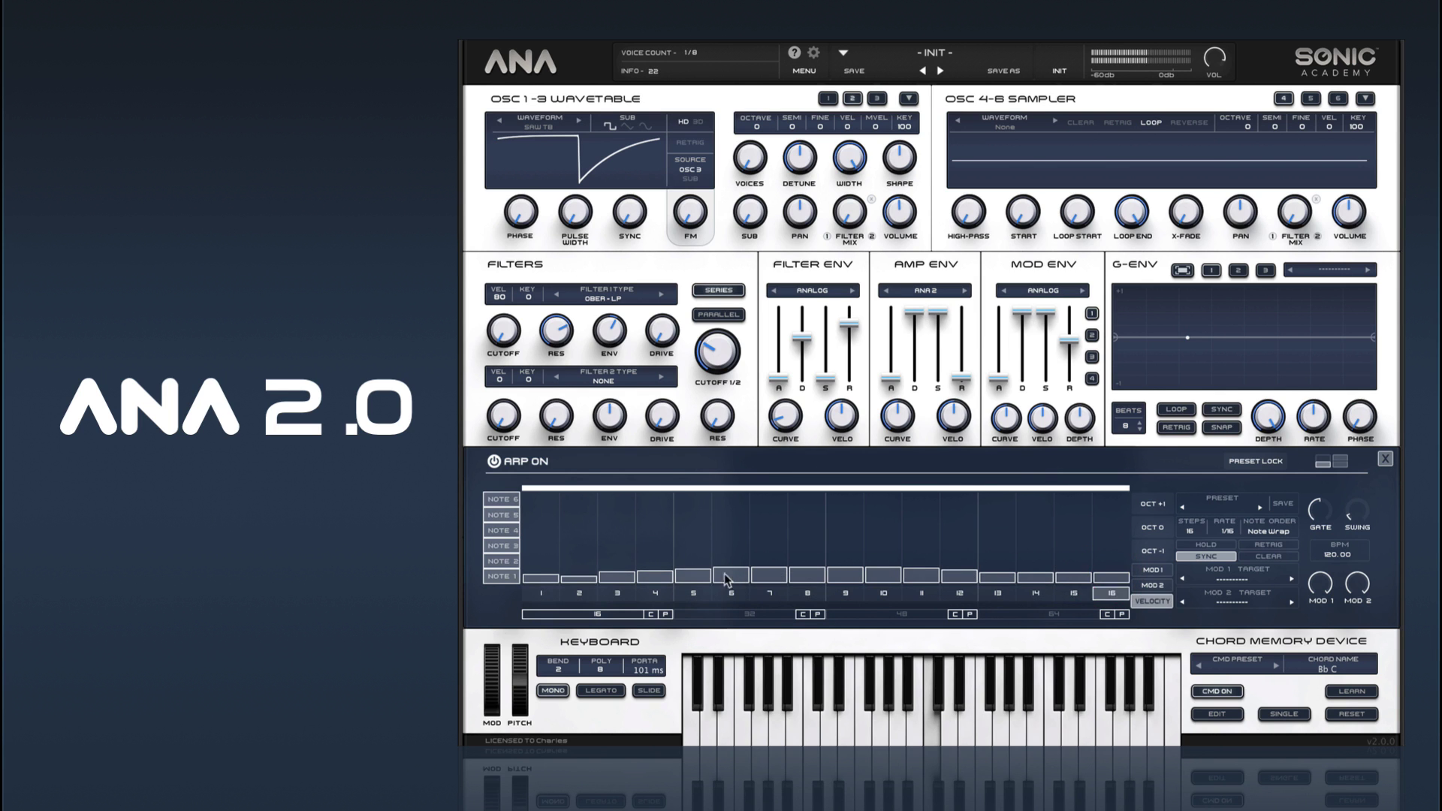
left_click(580, 543)
mouse_move(645, 573)
left_mouse_down()
mouse_move(725, 549)
mouse_move(1064, 575)
left_mouse_up()
left_click(1116, 552)
left_click(1045, 548)
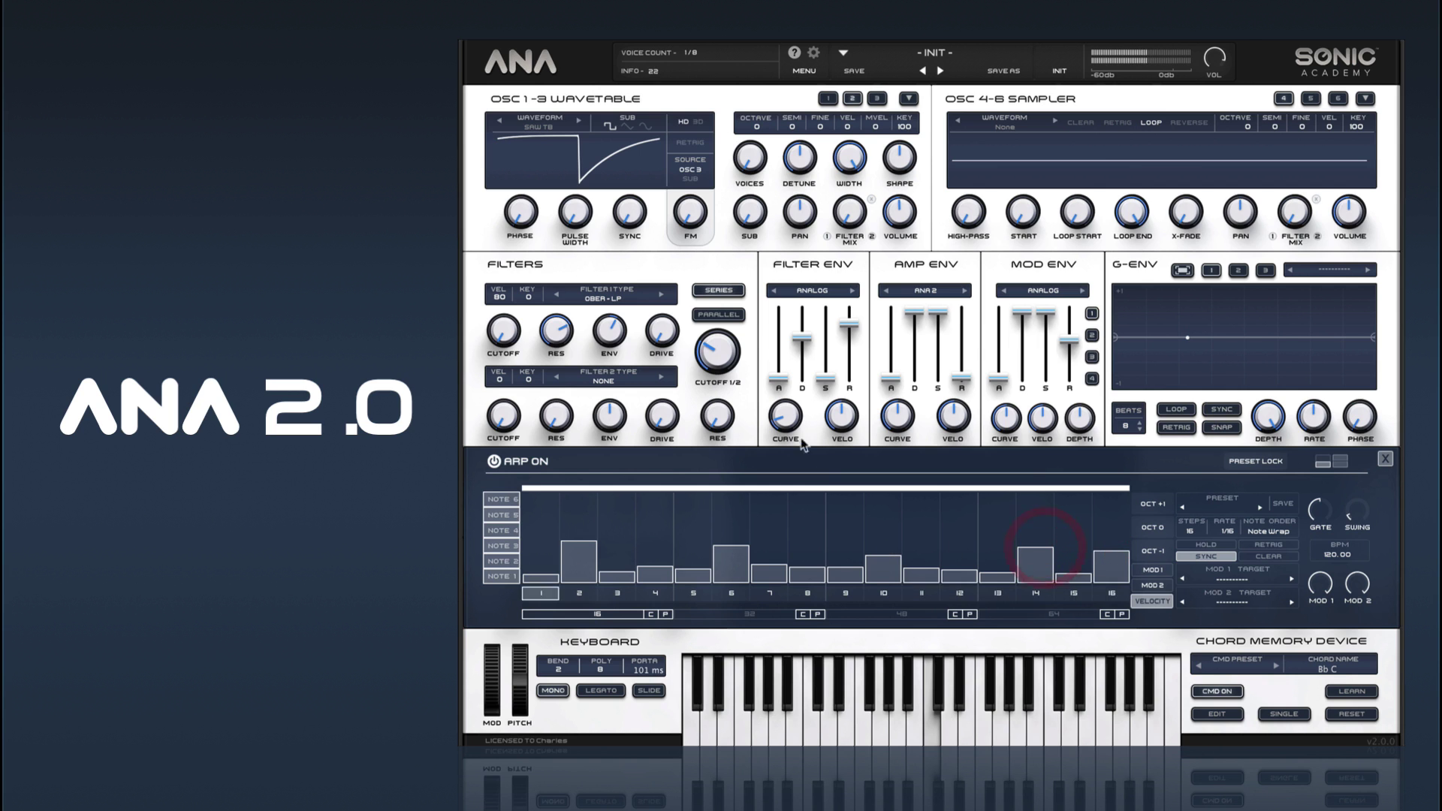
Reduce arpeggiator step 2's velocity, set filter 1's velocity amount to 25 and bring the master filter cutoff to about 44 Hz
left_click_drag(720, 353, 725, 407)
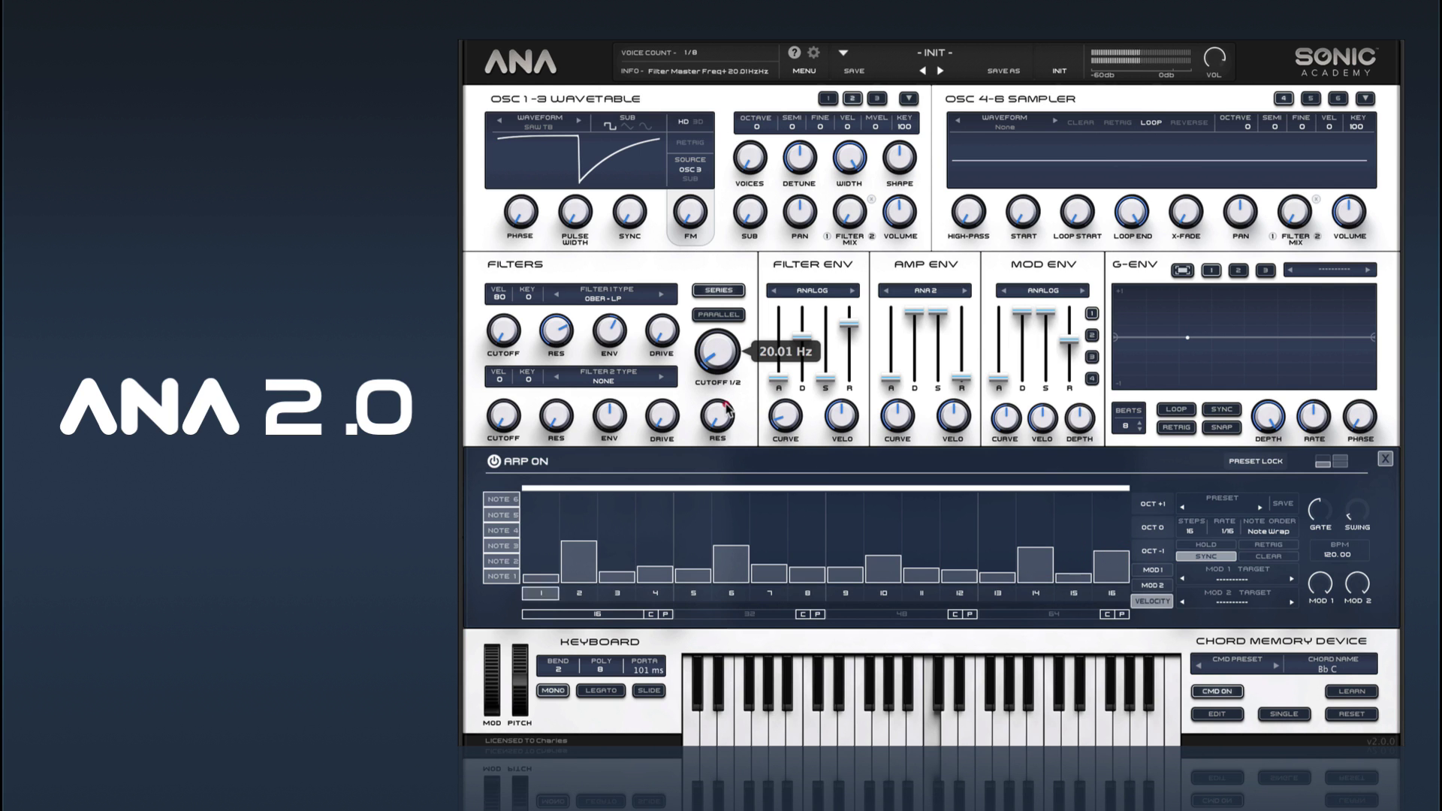
mouse_move(609, 347)
left_click(575, 563)
left_click_drag(499, 297, 503, 354)
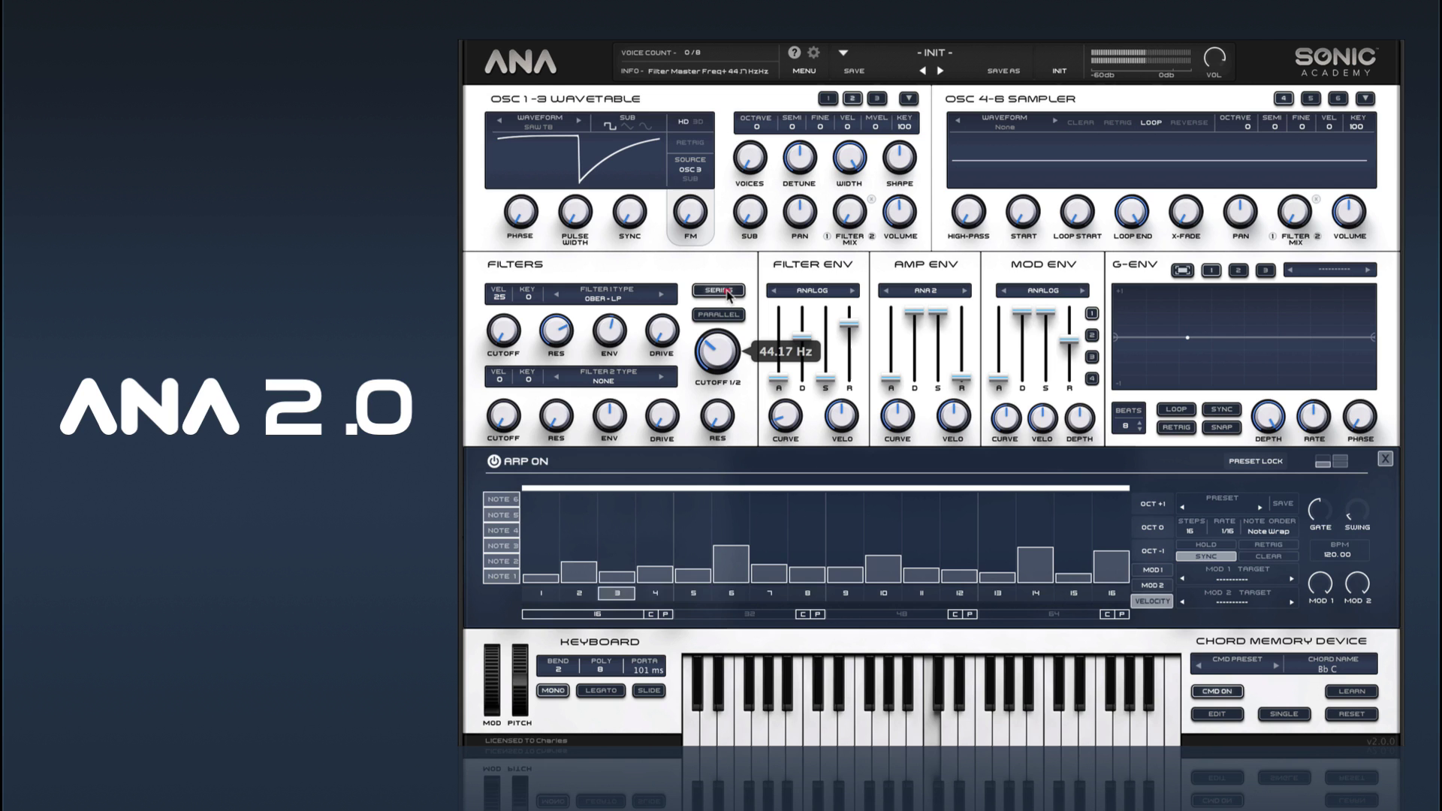
left_click(727, 313)
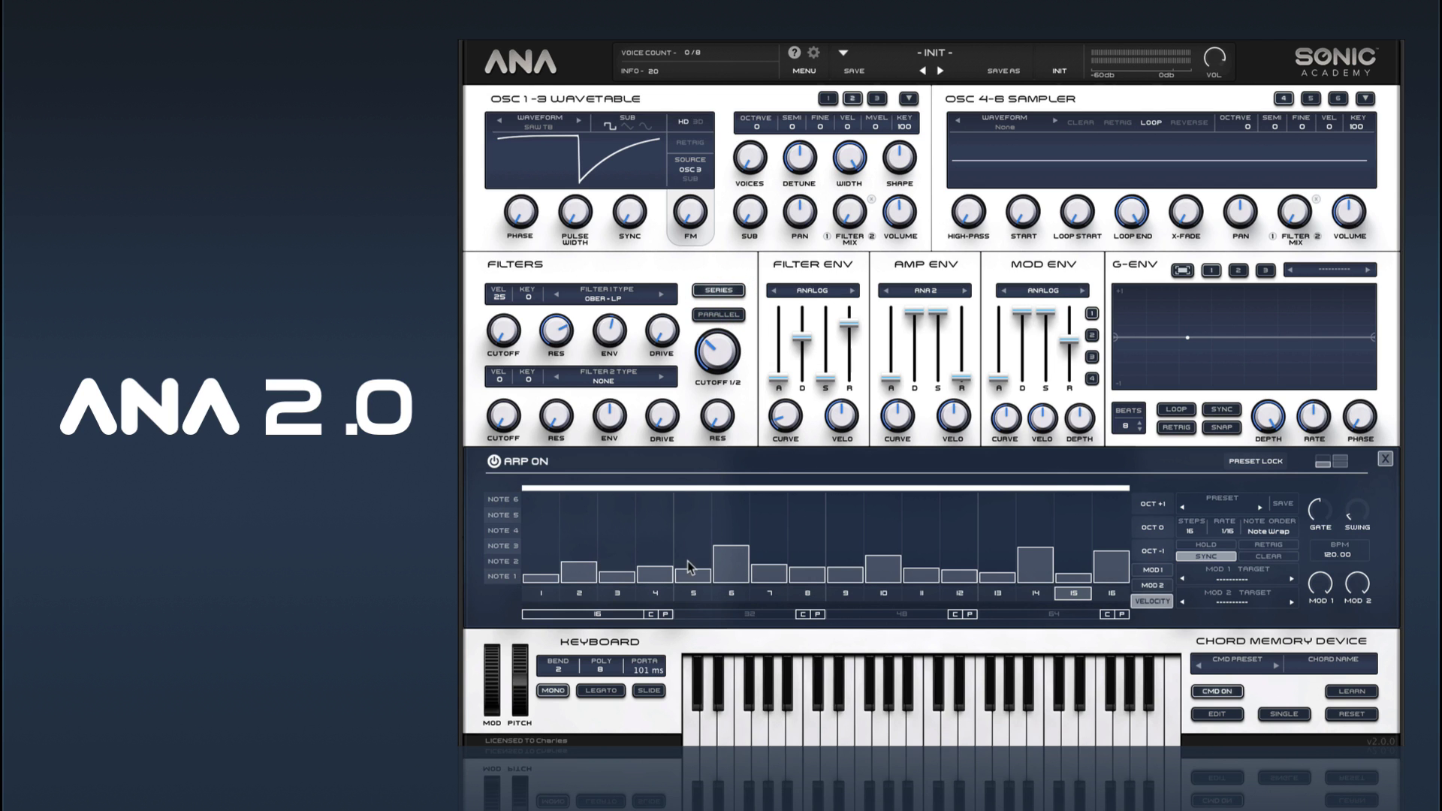
Raise the velocity of arpeggiator steps 1, 4, 8 and 12
left_click(543, 556)
left_click(544, 546)
left_click(655, 553)
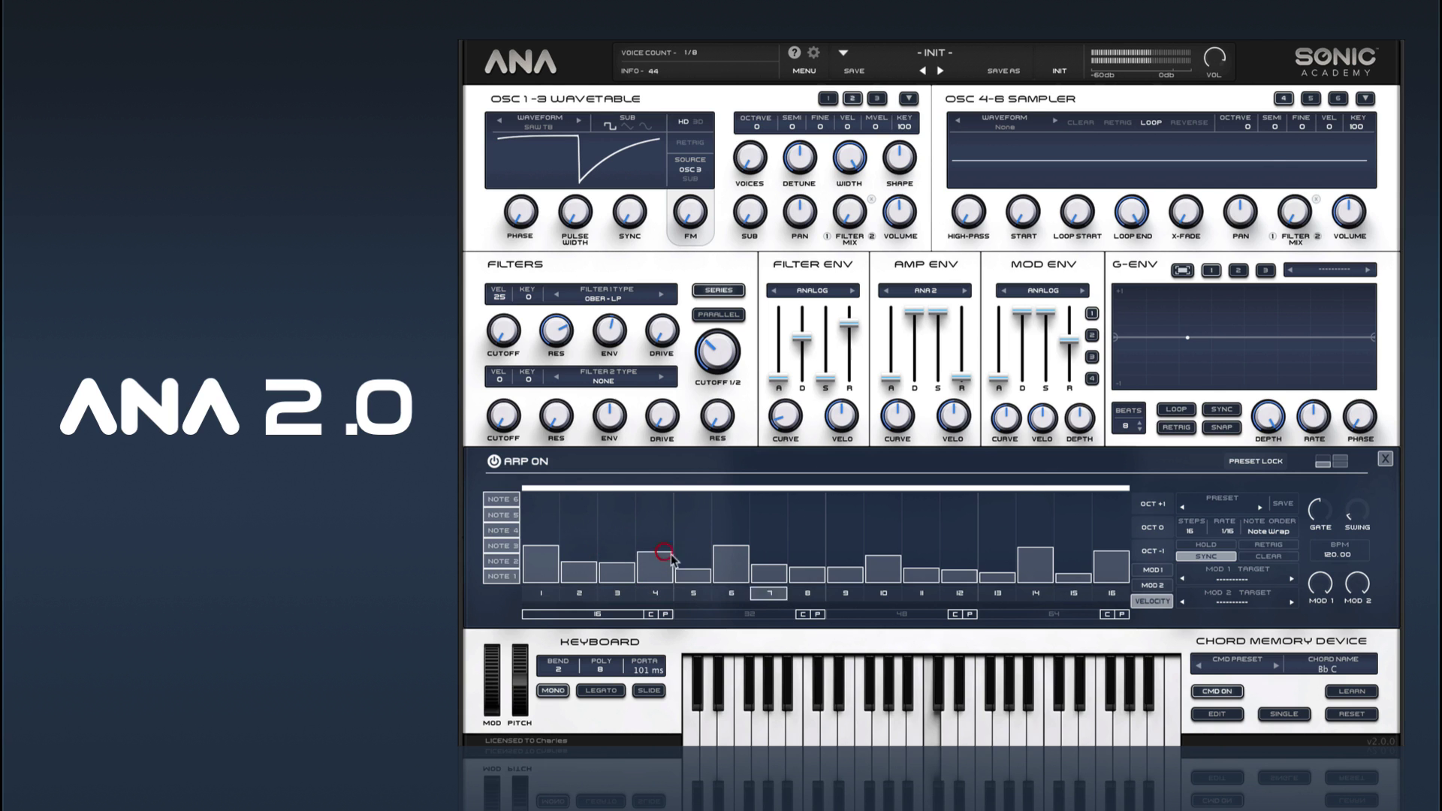
left_click(815, 552)
left_click(963, 560)
left_click(1010, 562)
left_click(1080, 569)
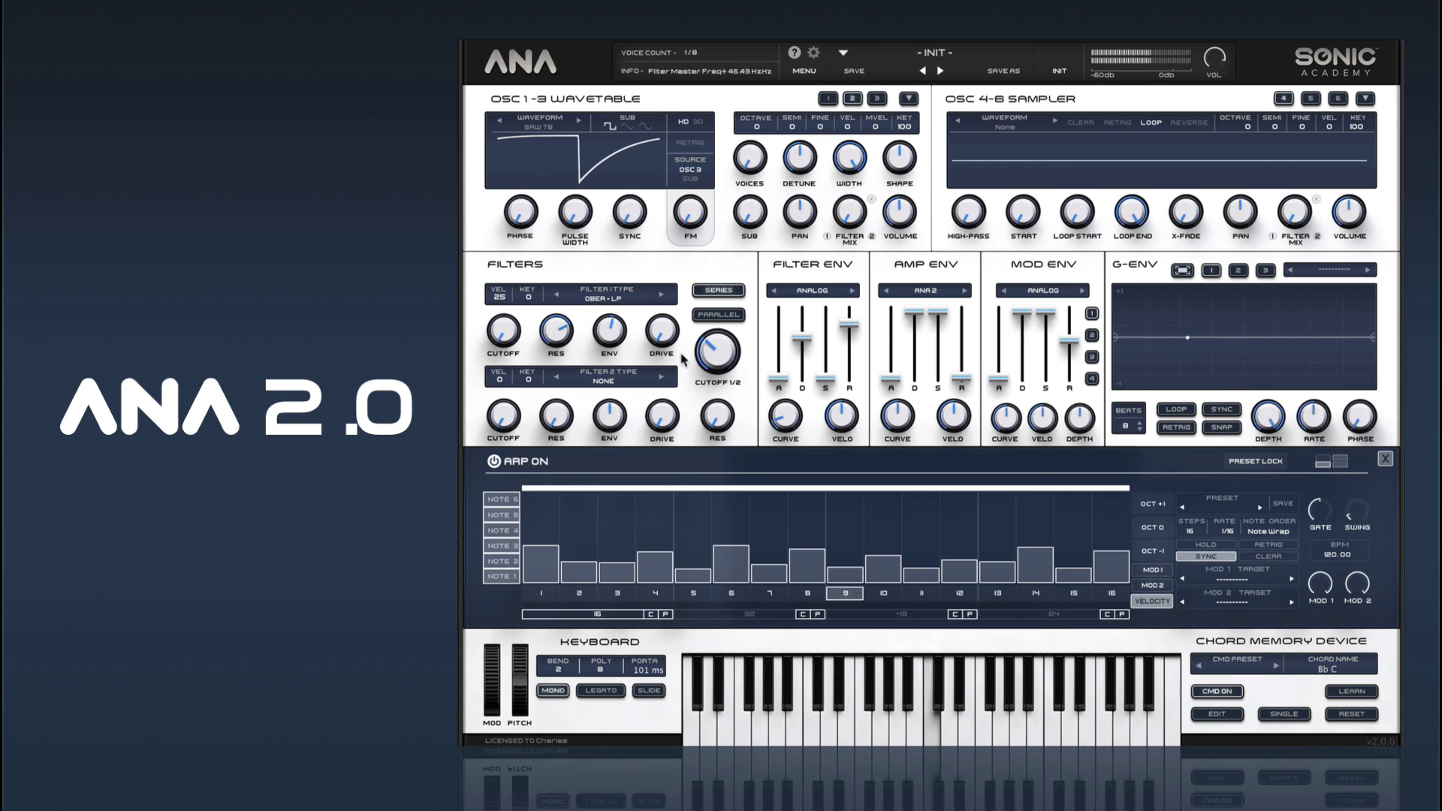
Raise filter 1's resonance slightly, fine-tune the master filter cutoff and close the arpeggiator editor
left_click_drag(574, 325, 573, 317)
left_click_drag(722, 344, 728, 352)
left_click(1386, 459)
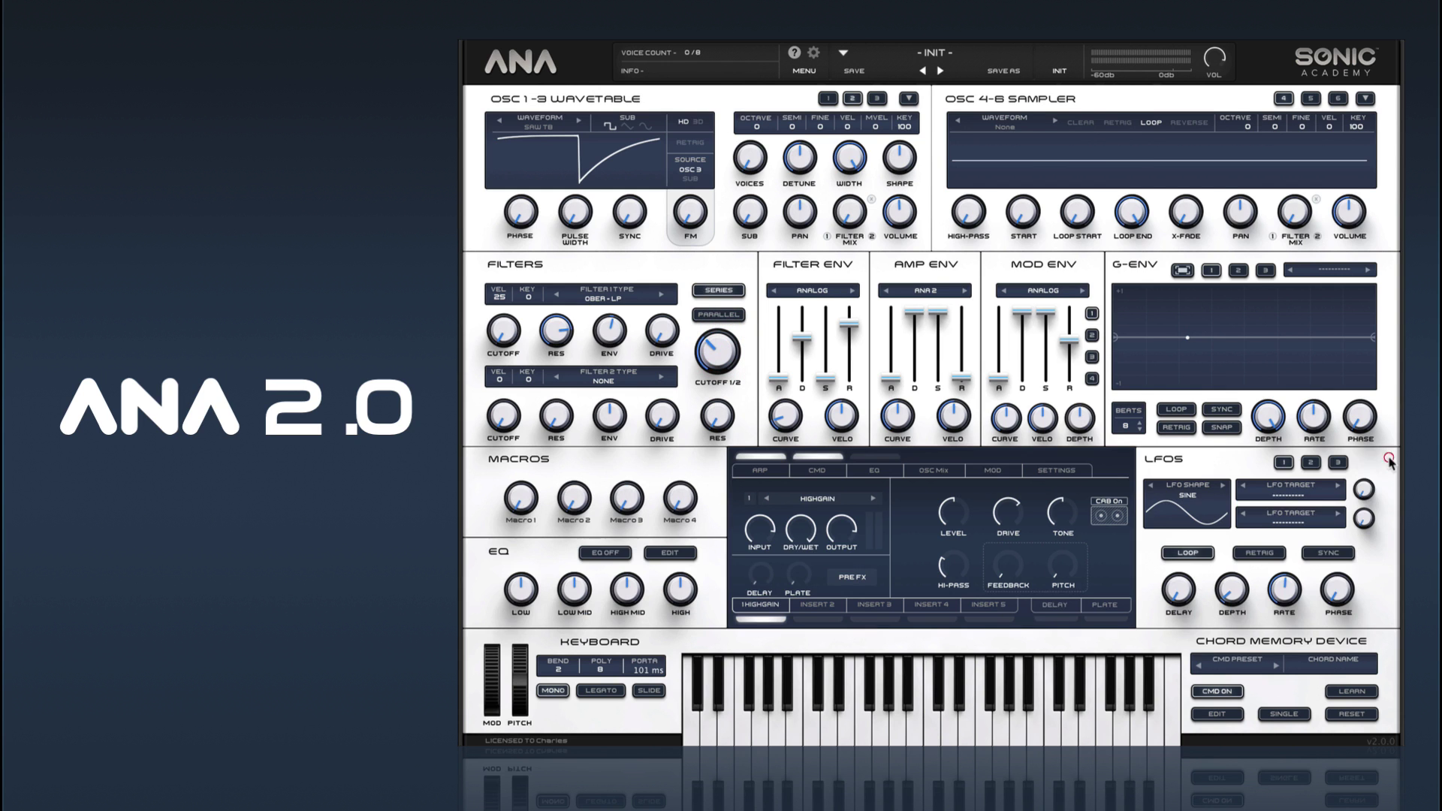
Switch on the delay effect
left_click(1071, 619)
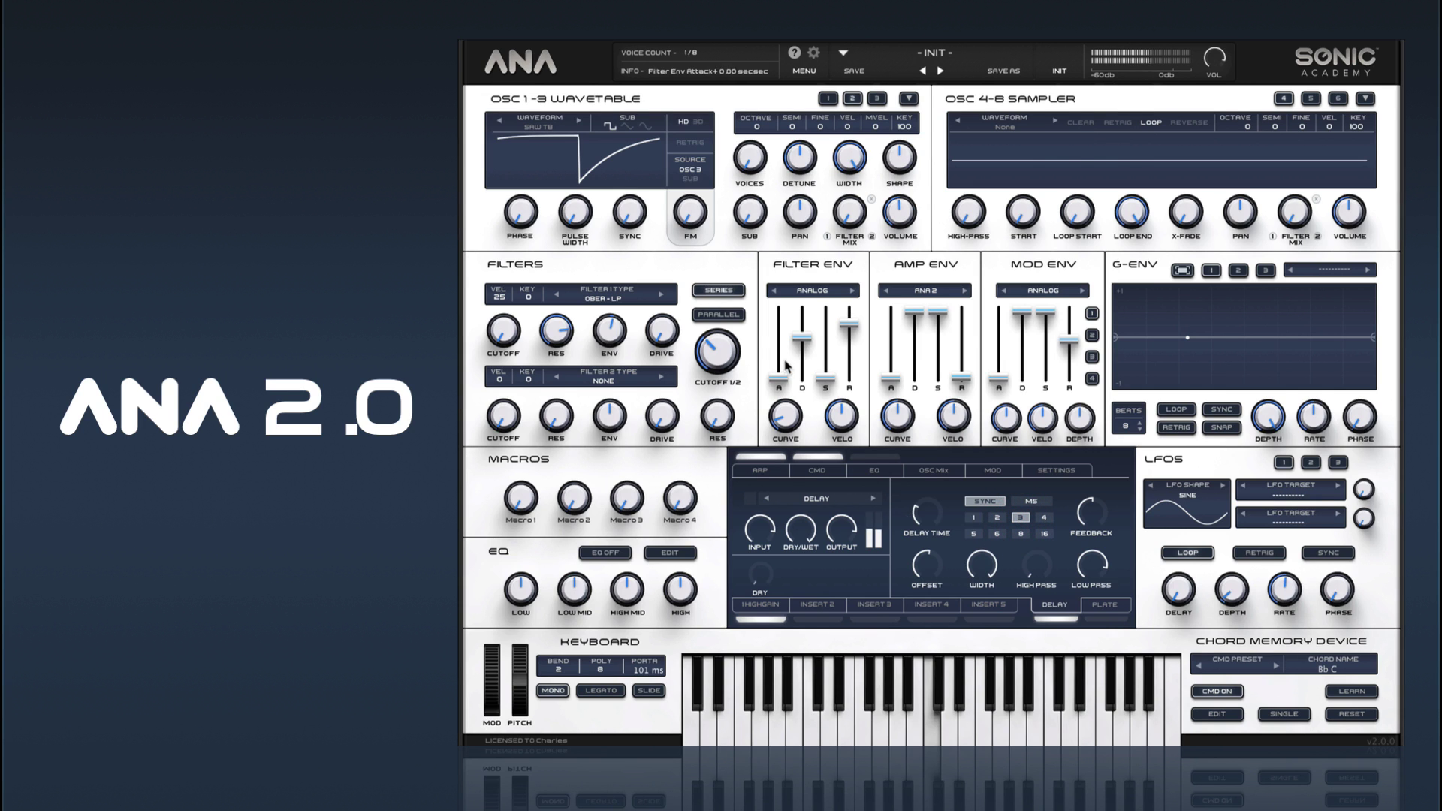
Fine-tune the master filter cutoff slightly upward and bring up the HighGain distortion's settings
left_click_drag(723, 359, 734, 352)
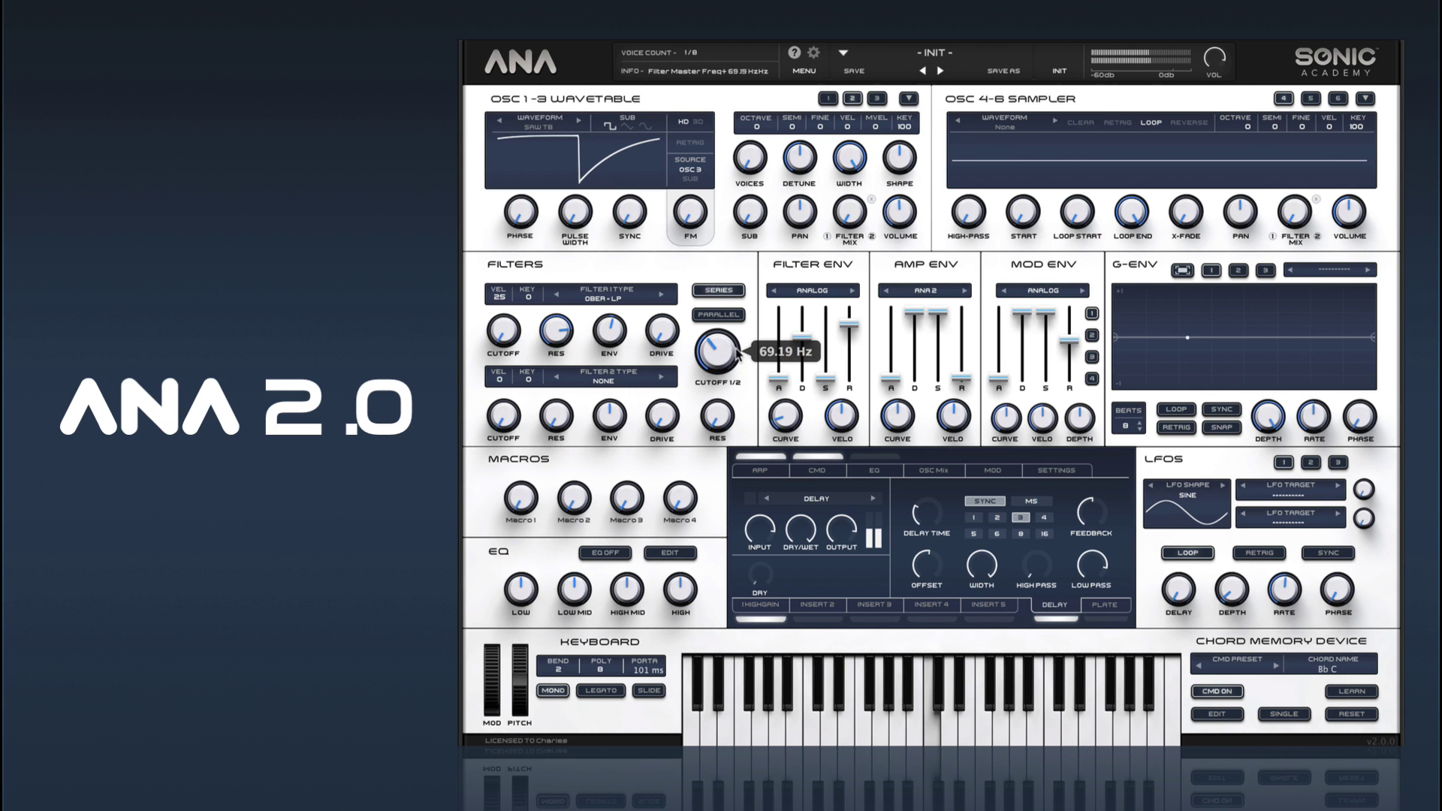
left_click_drag(736, 353, 737, 344)
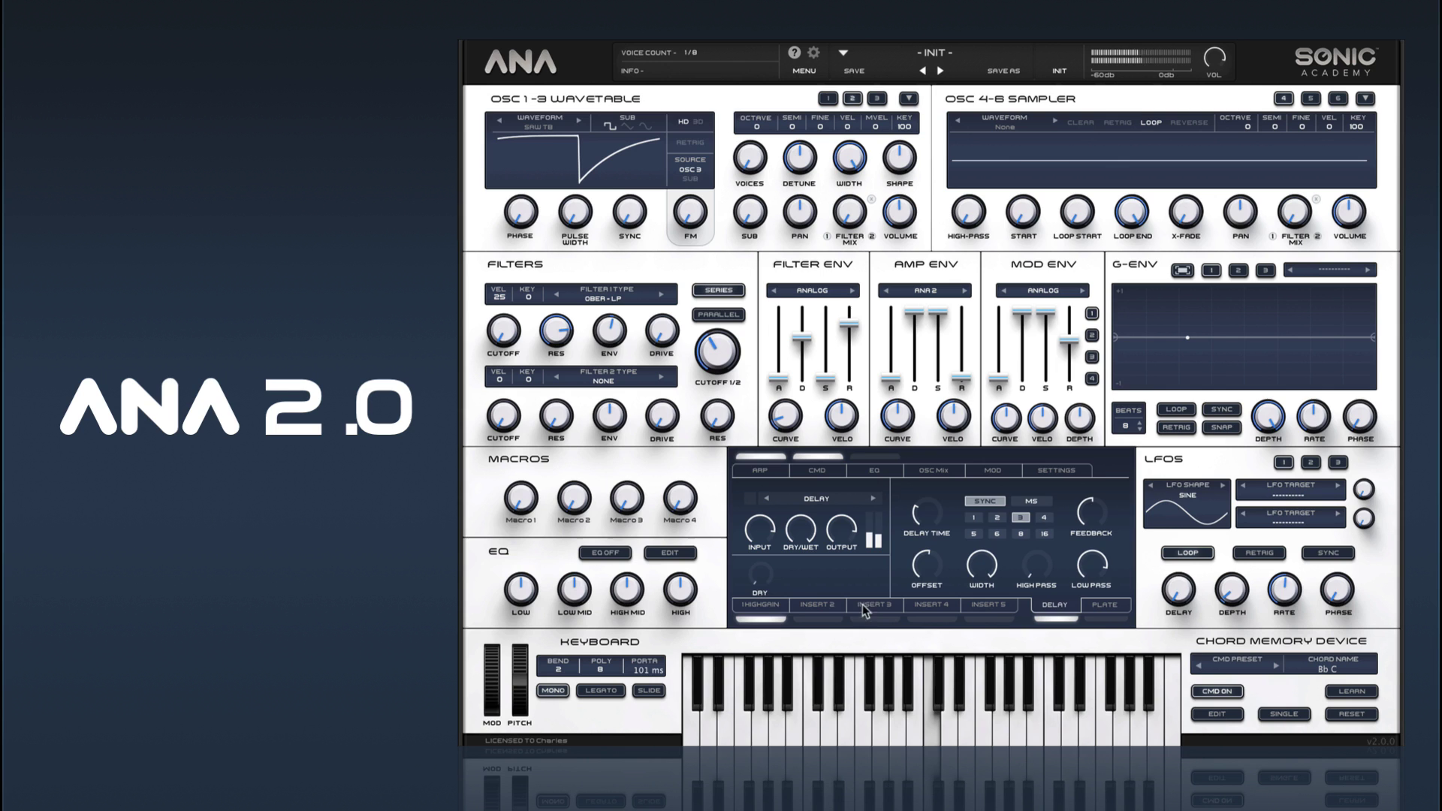
left_click(757, 605)
left_click(1109, 514)
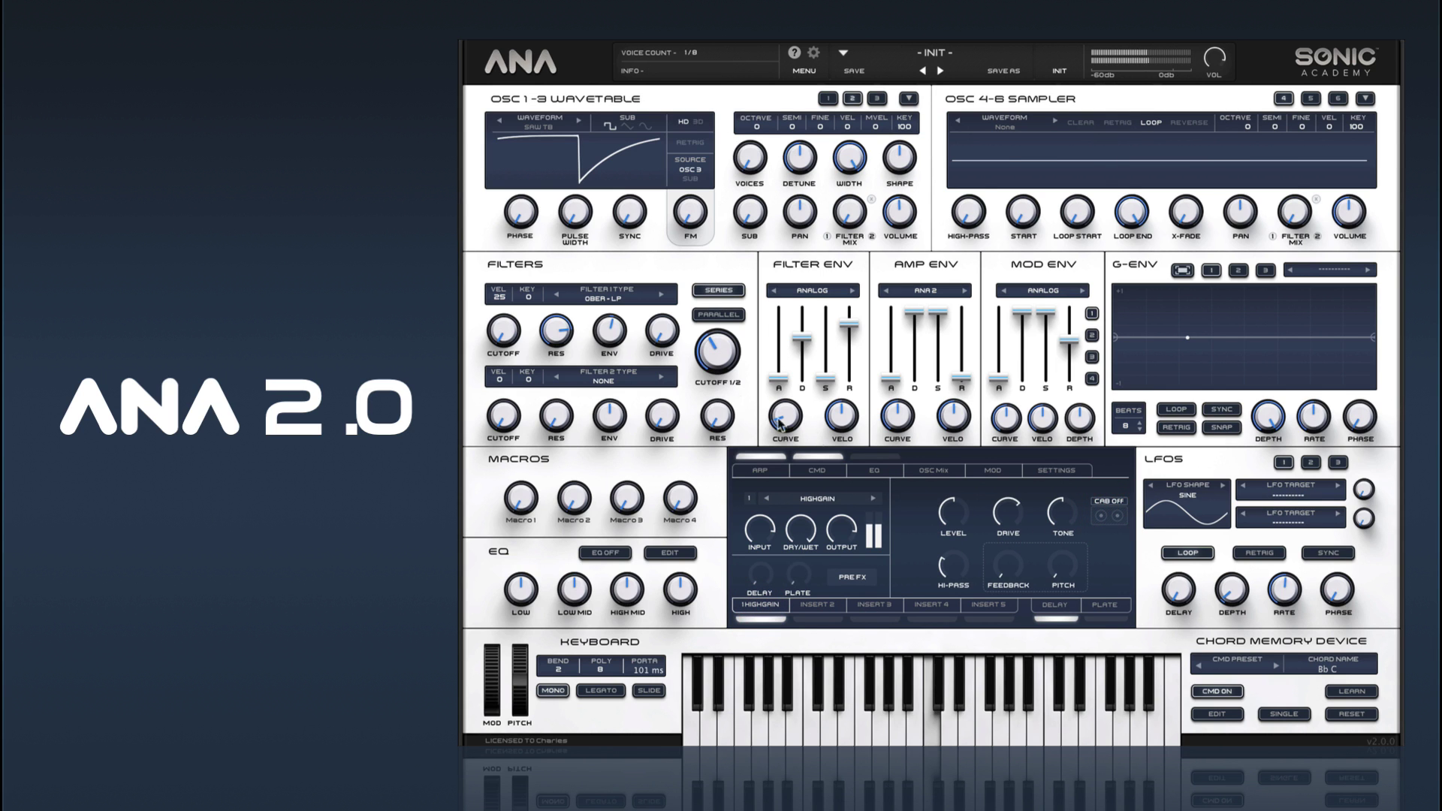
left_click_drag(717, 352, 721, 368)
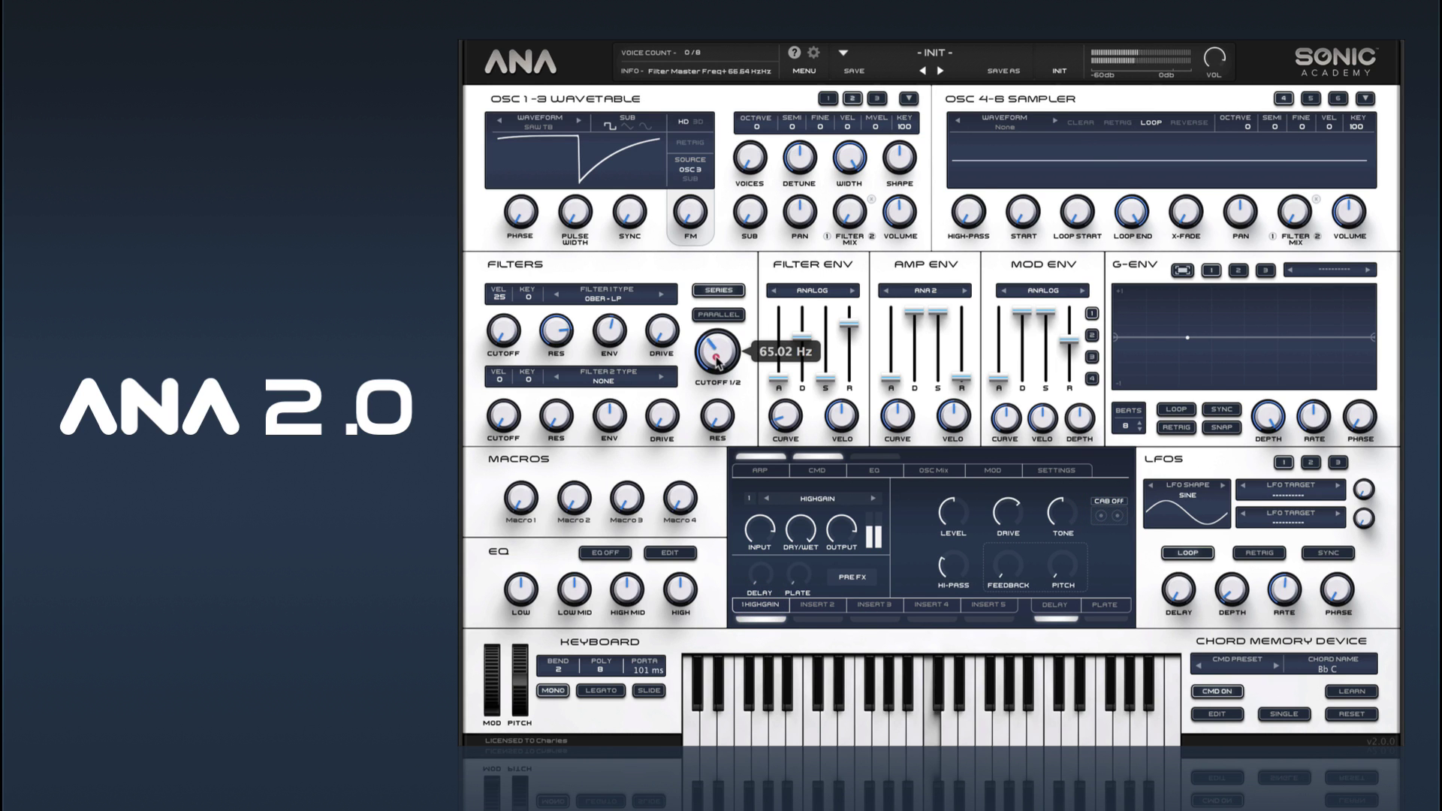
left_click_drag(719, 341, 721, 344)
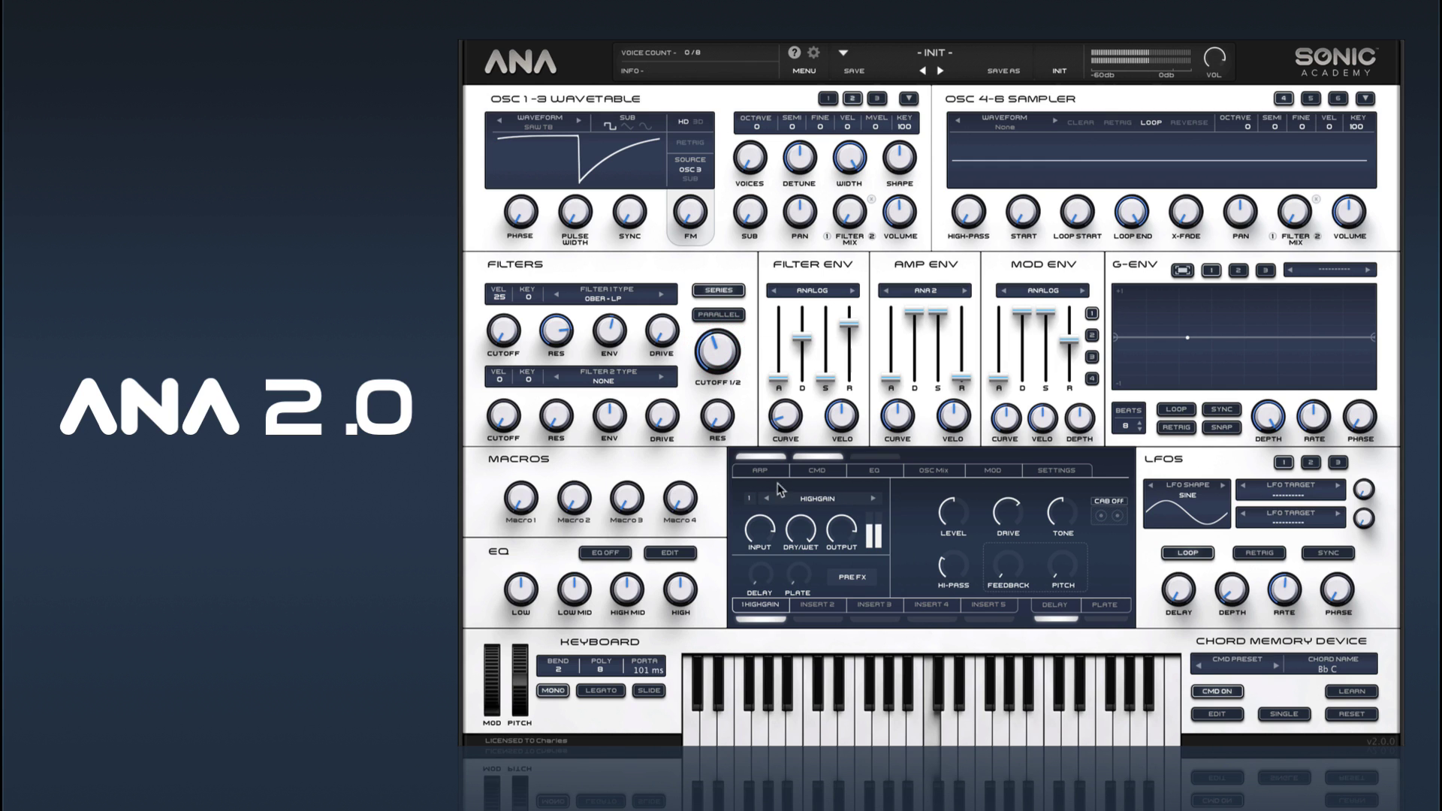
Open the arpeggiator editor, raise the arpeggiator's swing and lower the master filter cutoff
left_click(762, 472)
left_click_drag(1356, 510, 1358, 448)
left_click_drag(718, 349, 726, 386)
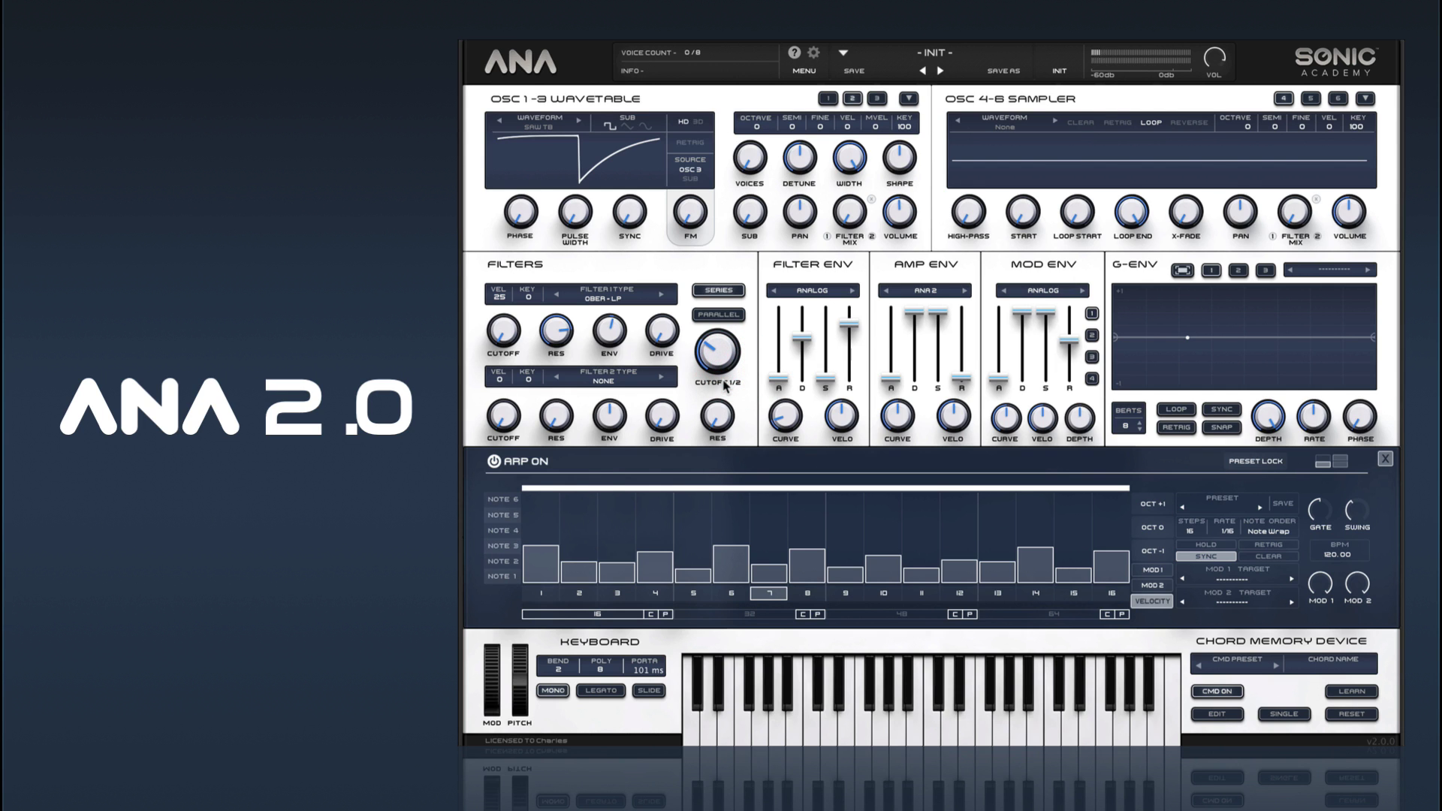